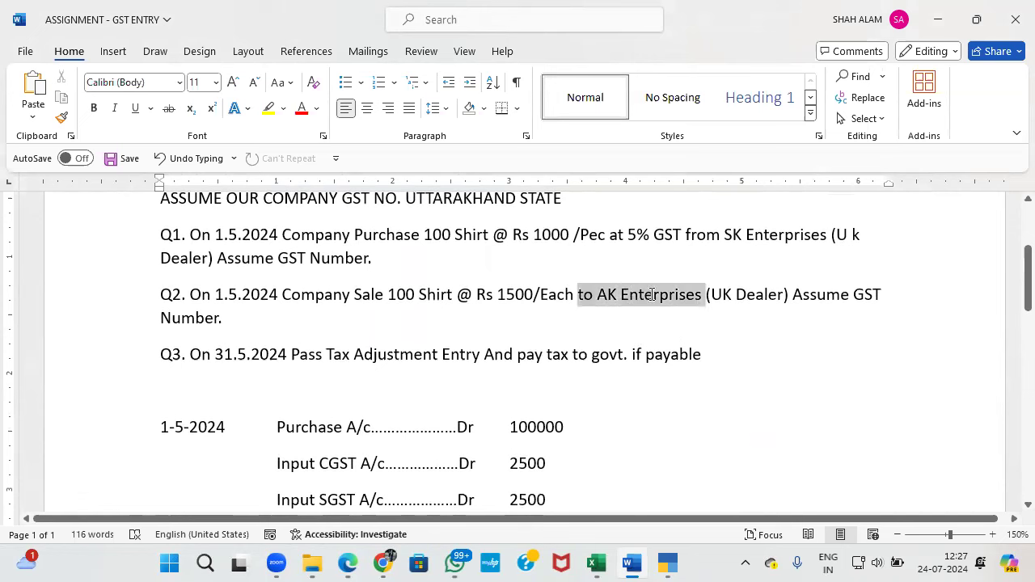
Scroll the Word assignment down to the journal entries, then switch to TallyPrime
scroll(651, 294, "down", 1)
scroll(651, 295, "down", 5)
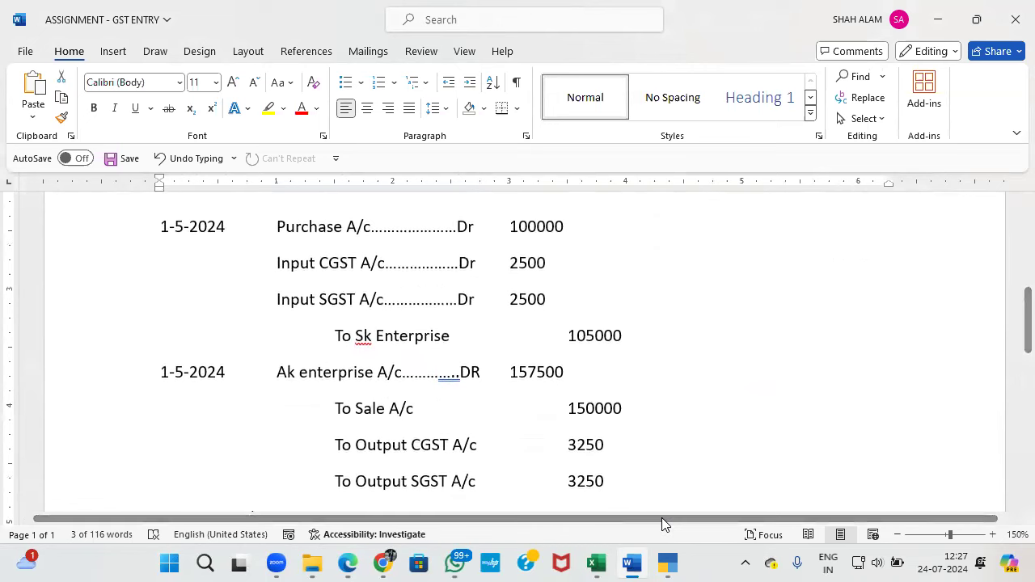
left_click(666, 563)
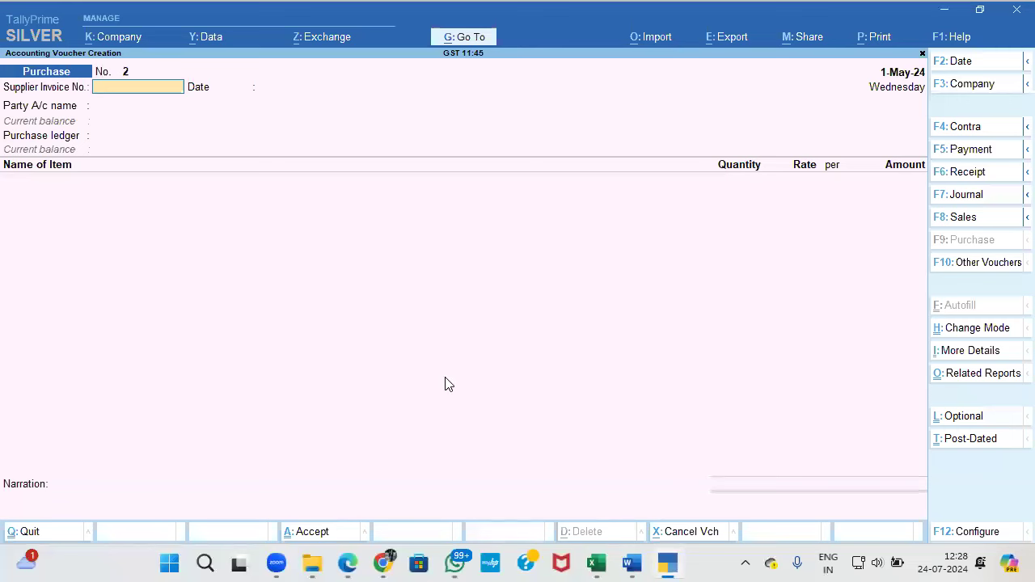
Change the voucher to Sales and set its date to 1-May
left_click(962, 217)
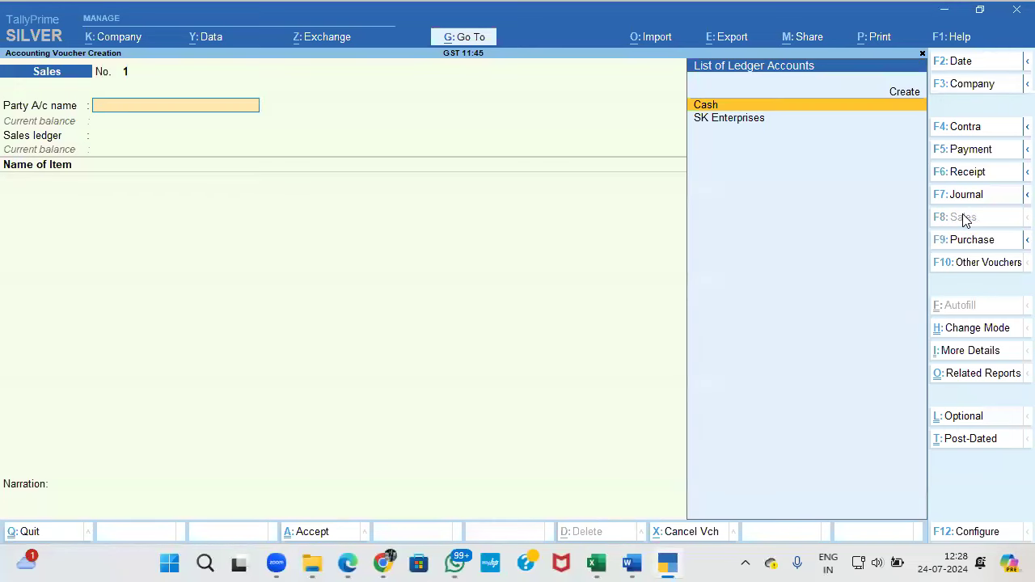
key("F2")
type("1-5")
key("Return")
Create party ledger Ak Enterprises under Sundry Debtors, state Uttarakhand, and paste its GSTIN
key("Up")
key("Return")
type("Ak Ent")
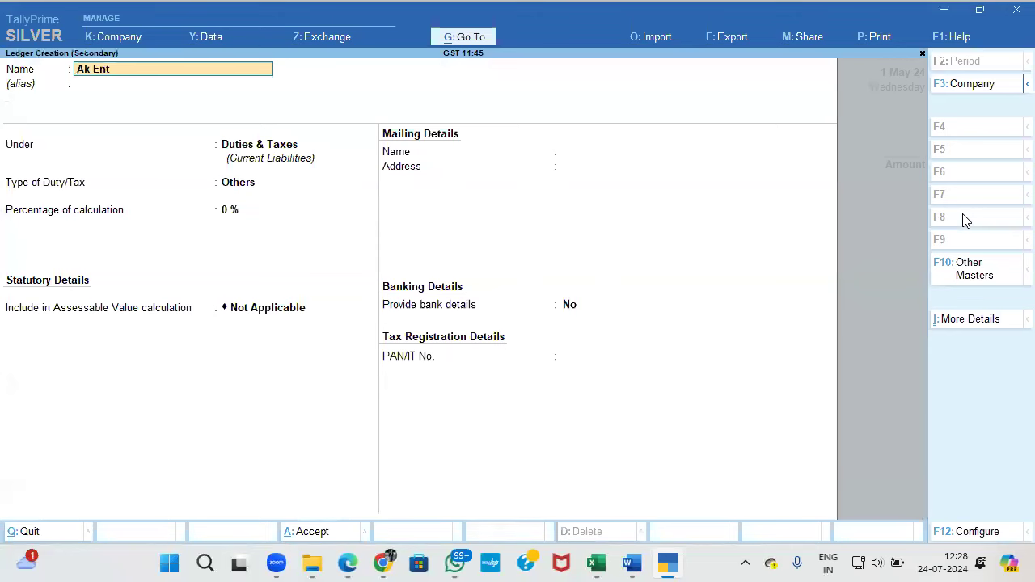
type("erprises")
key("Return")
key("Return")
type("Su")
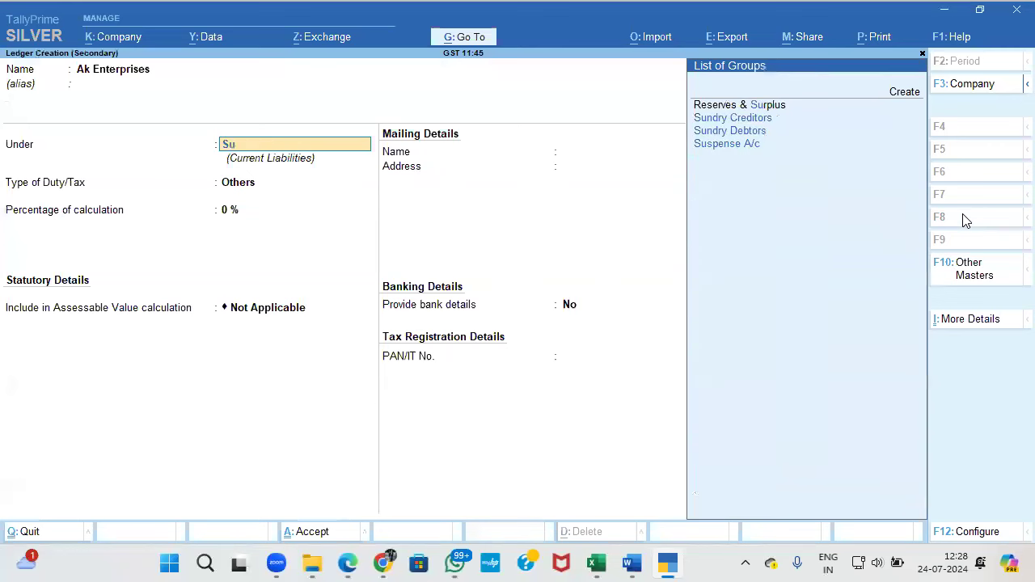
key("Down")
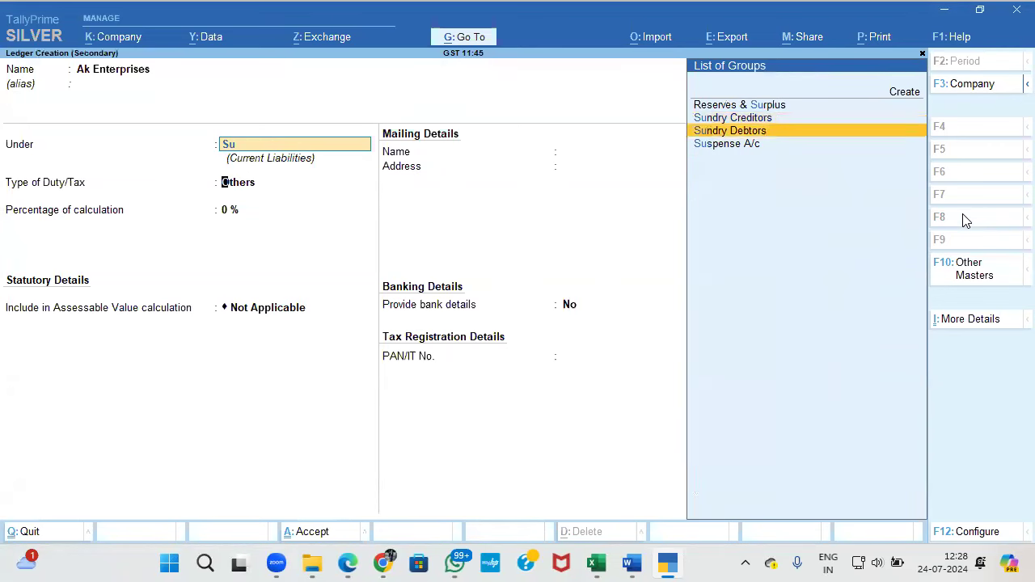
key("Return")
key("Return")
key("Return")
key("Return")
key("Return")
key("Return")
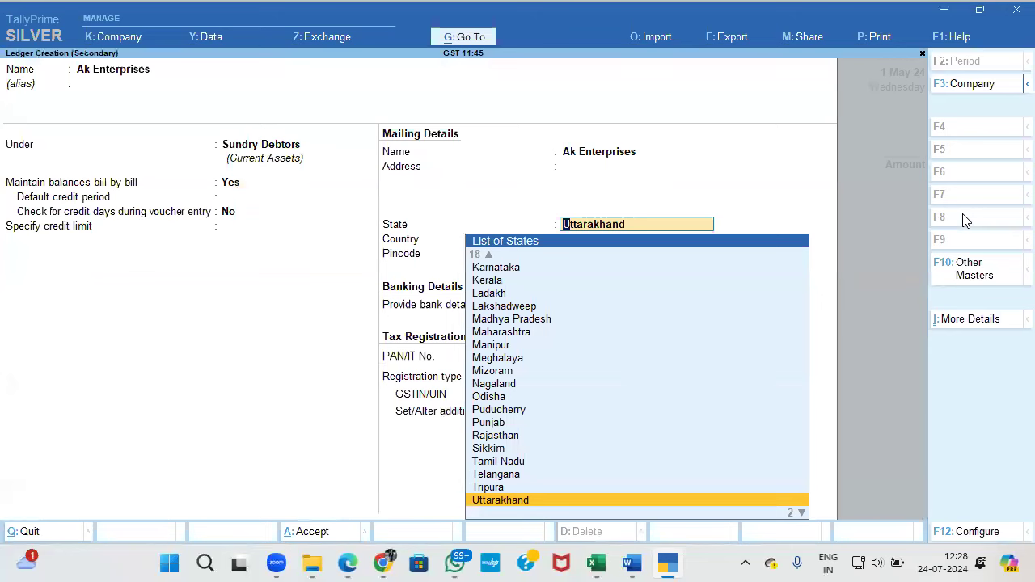
key("Return")
key("Return")
key("Return")
key("Return")
key("Return")
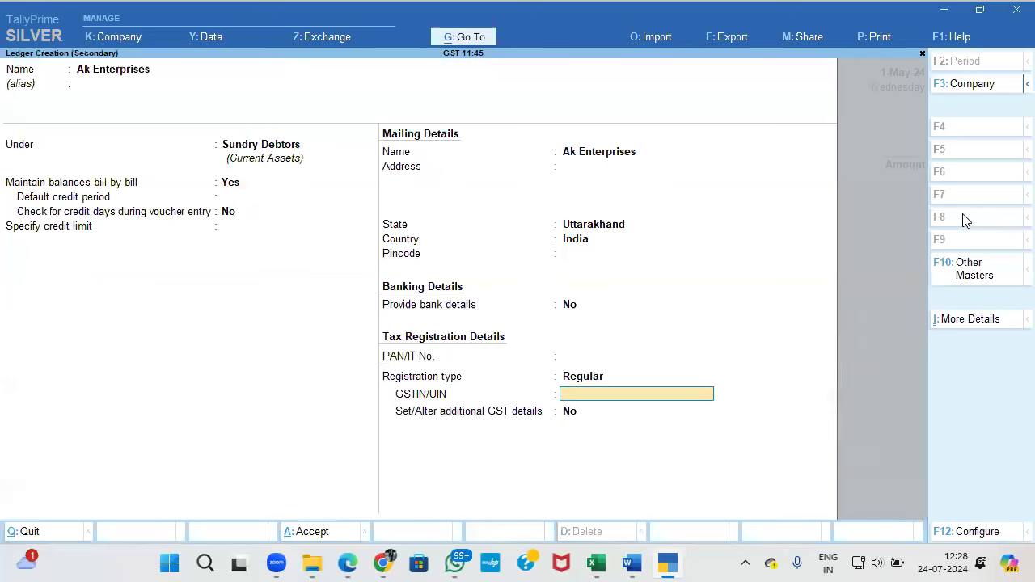
key("ctrl")
type("05AAACP0165G1ZV")
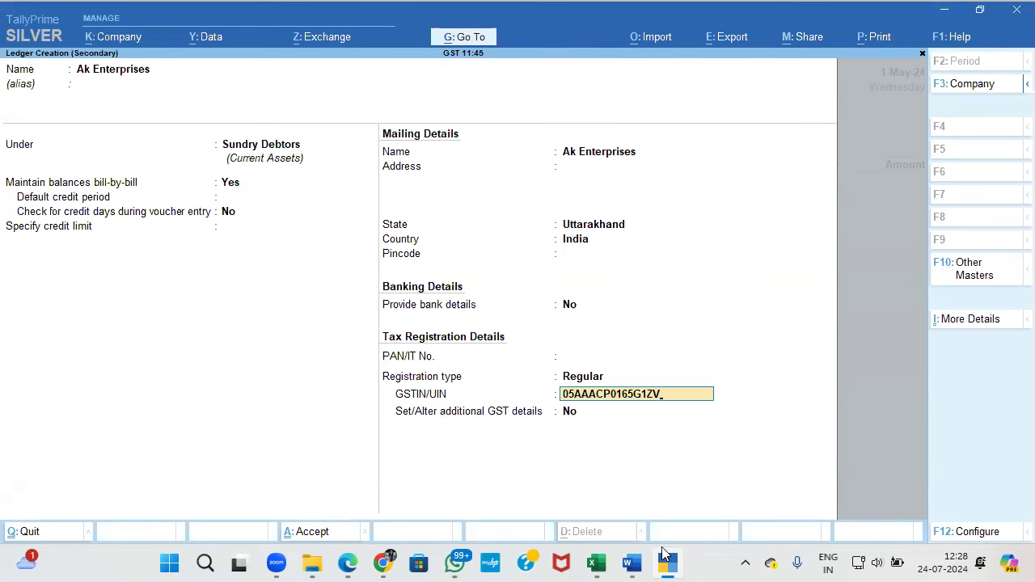
left_click(379, 563)
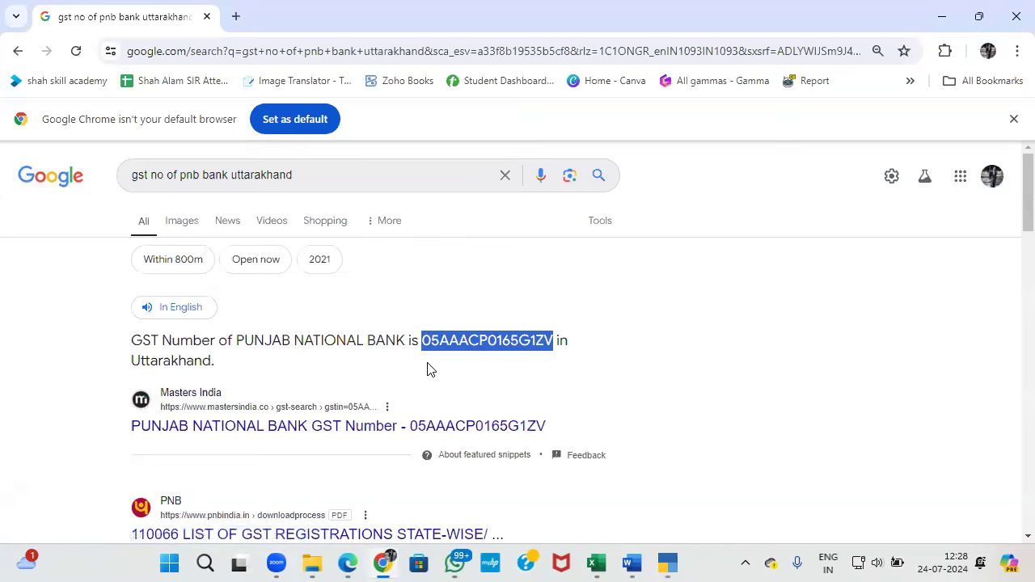
left_click(667, 563)
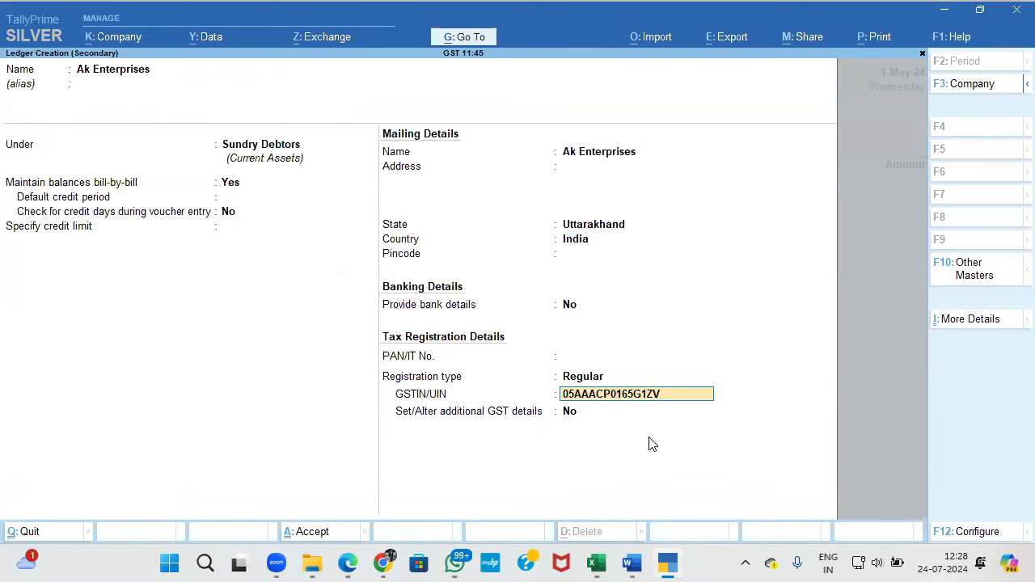
Save the Ak Enterprises ledger and accept its dispatch and party details
key("Return")
key("Return")
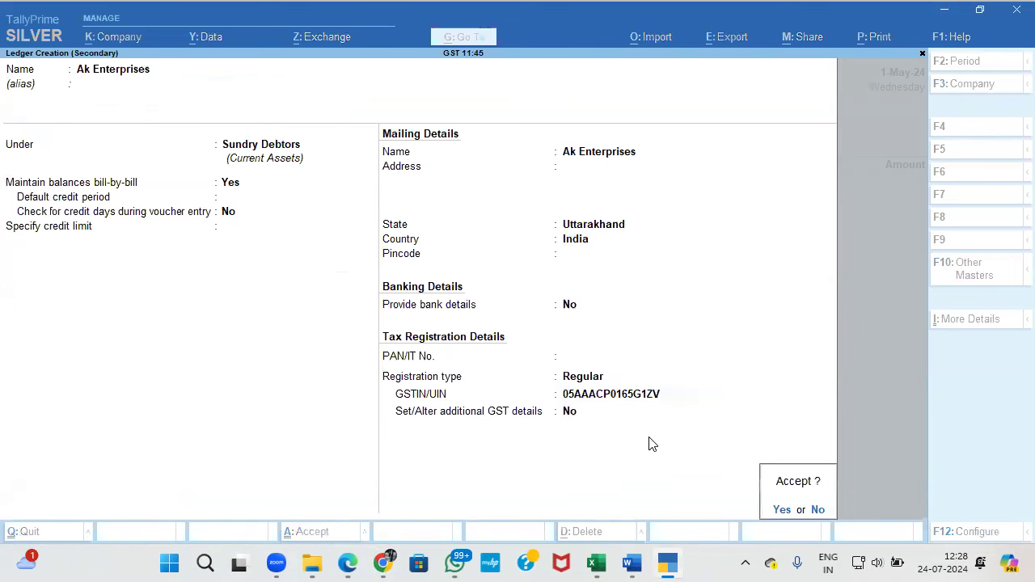
key("Return")
key("ctrl+a")
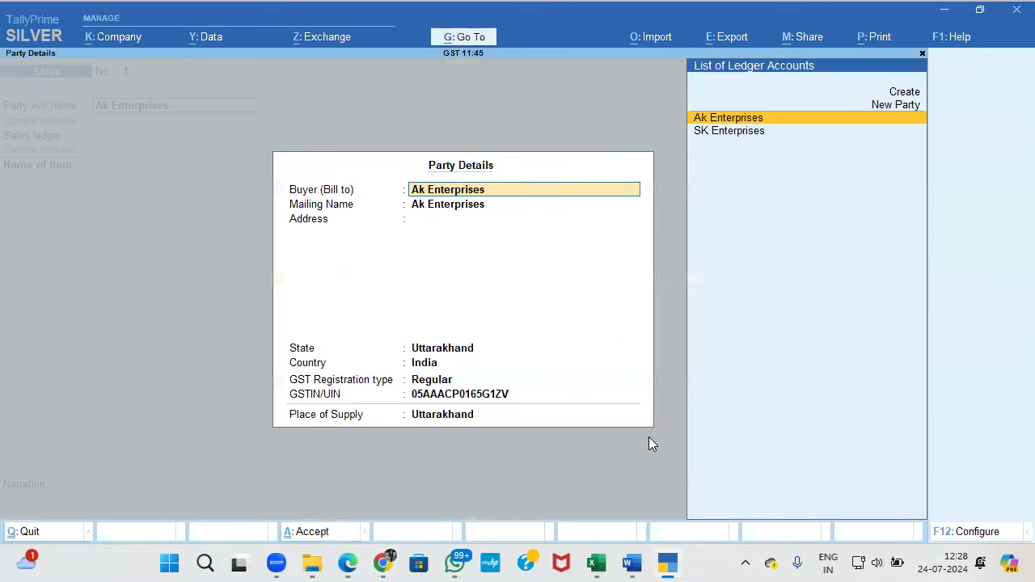
key("Return")
key("Return")
key("Return")
key("Return")
key("Return")
key("Return")
key("Return")
key("Return")
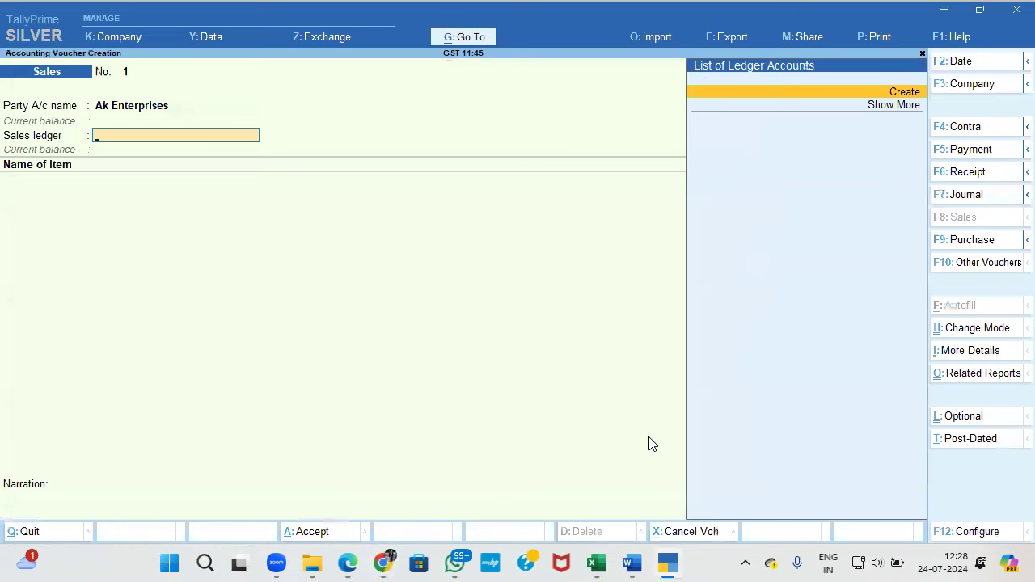
Create a 'Sales' ledger under Sales Accounts with GST applicable and save it
key("Return")
type("Sales")
key("Return")
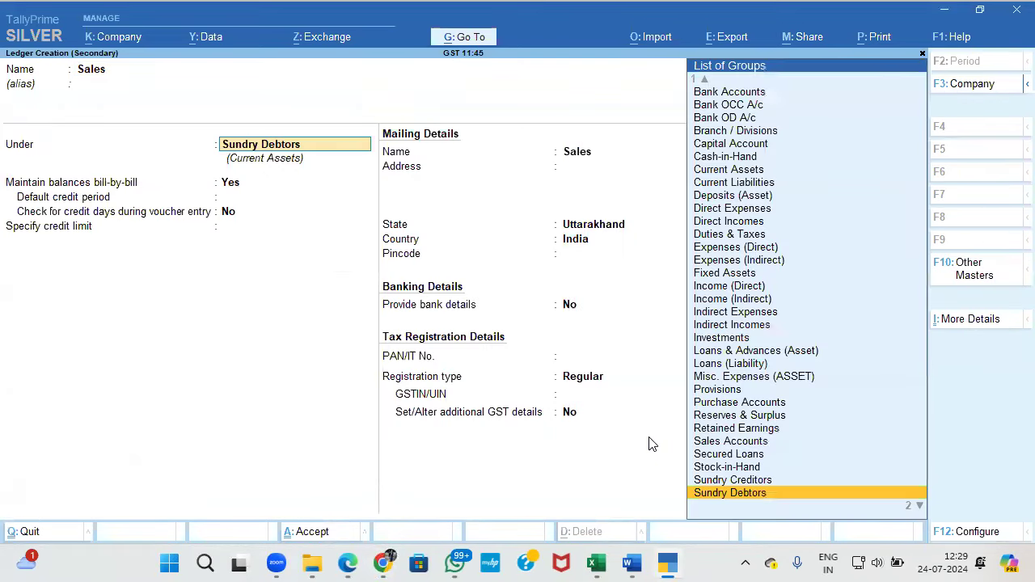
type("Sal")
key("Return")
key("Return")
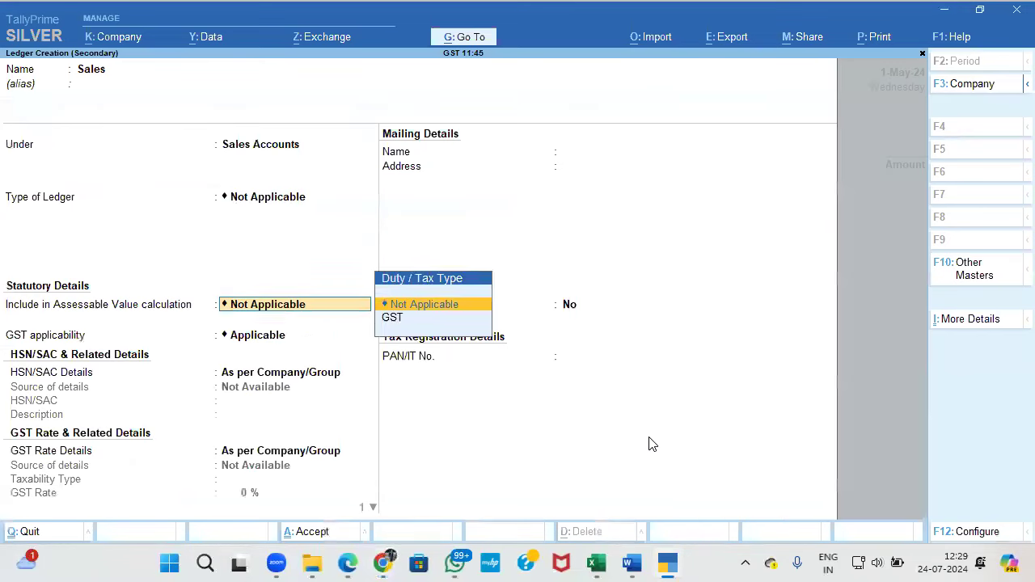
key("Return")
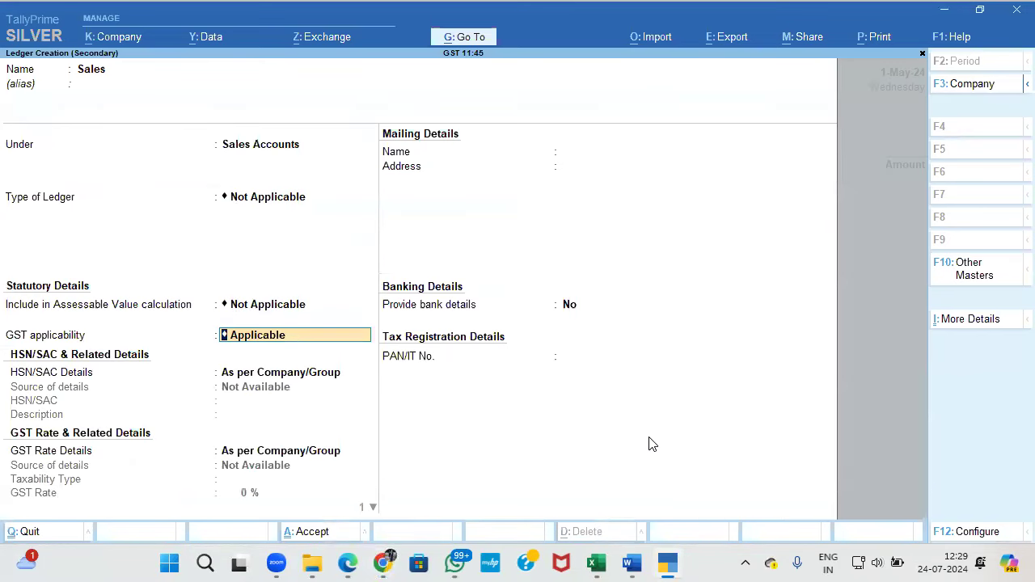
key("Return")
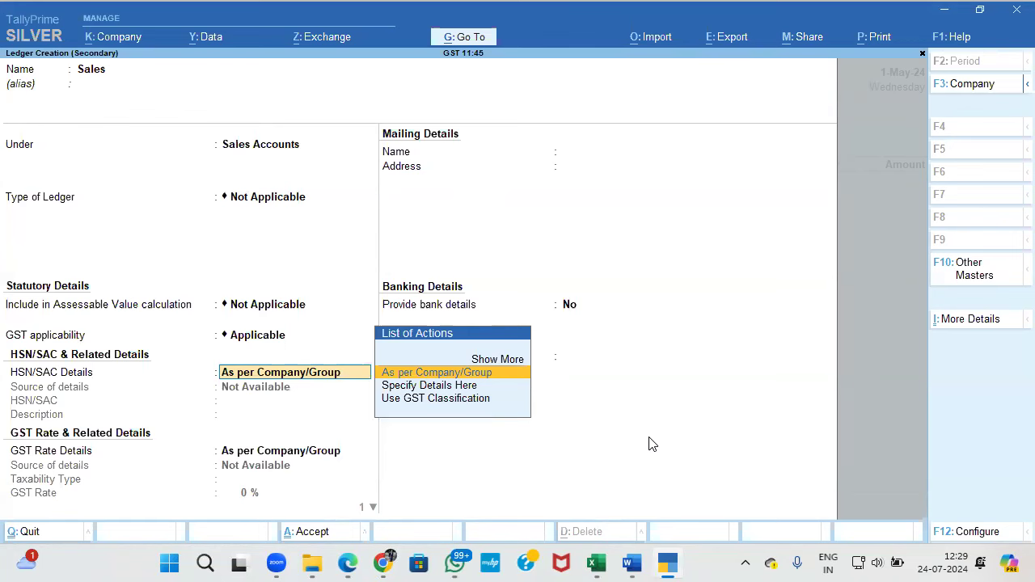
key("ctrl+a")
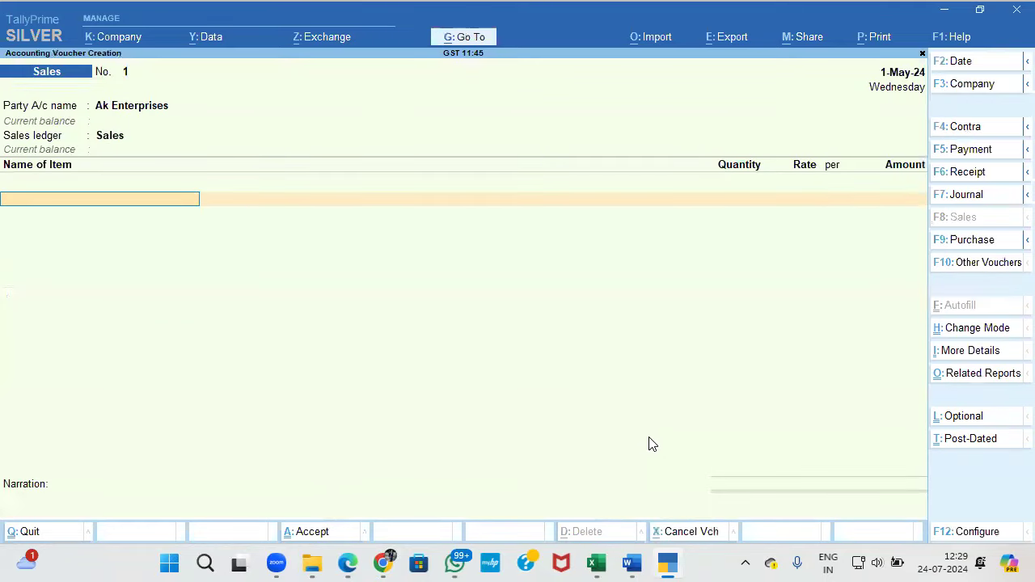
Add a Shirt line of 100 pcs at 1,500, keeping the GST rate from masters
type("sh")
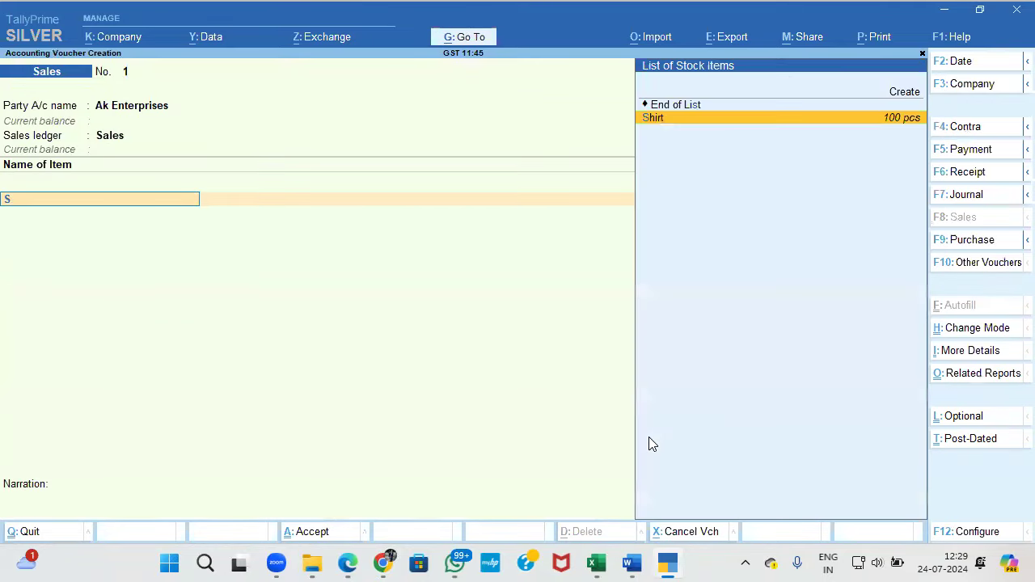
key("Return")
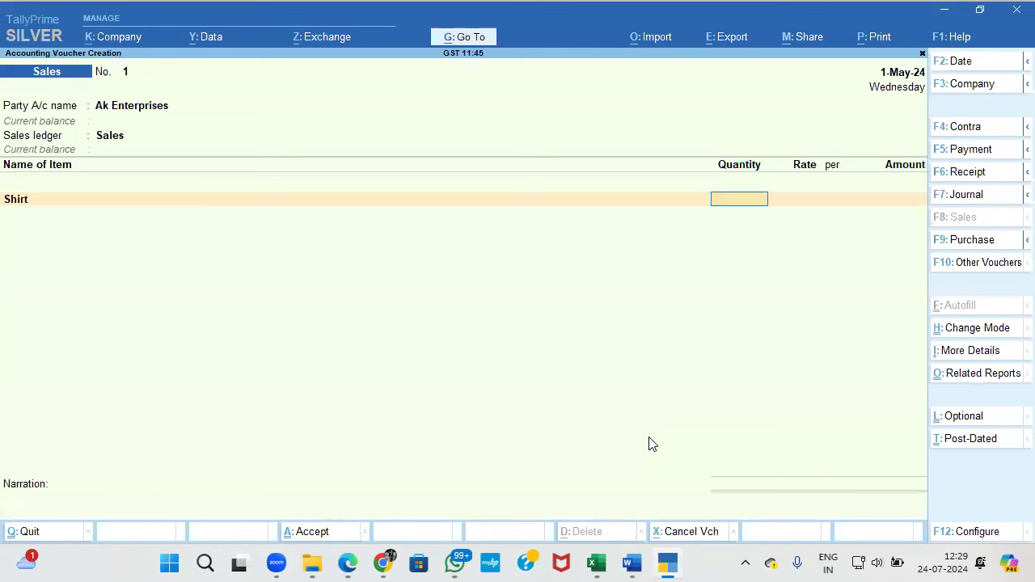
type("100")
key("Return")
type("1,500")
key("Return")
key("Return")
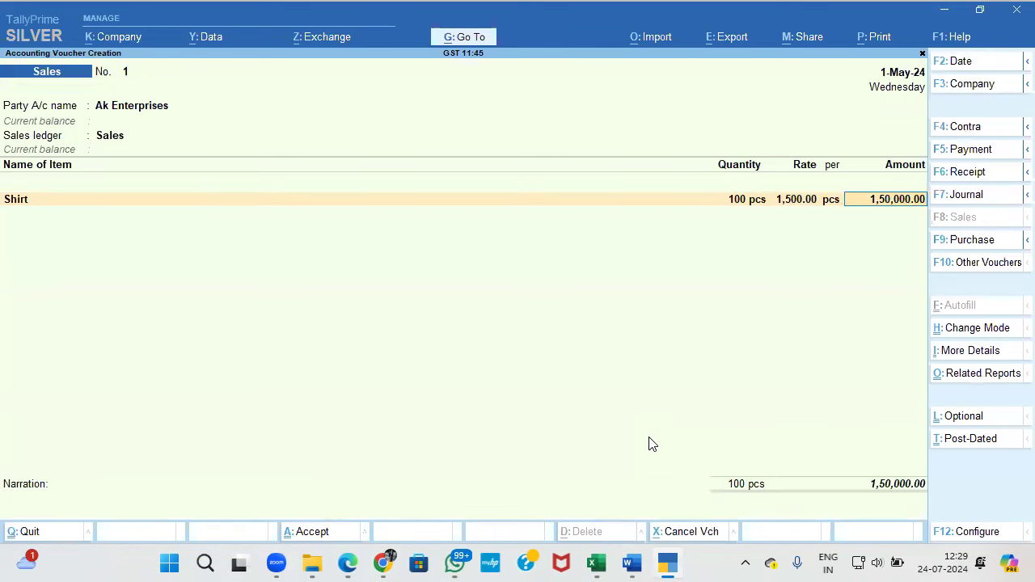
key("Return")
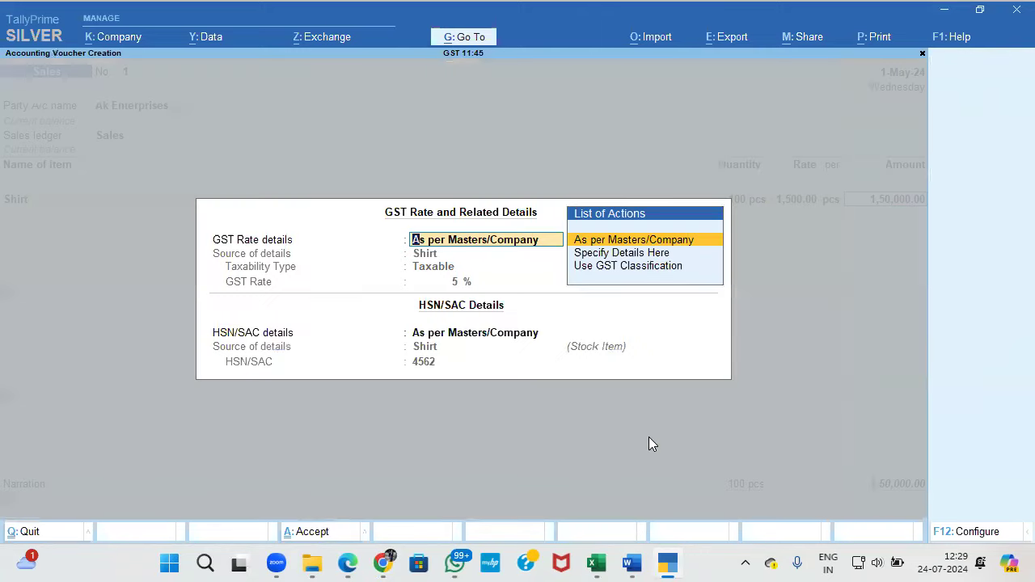
key("Return")
key("Return")
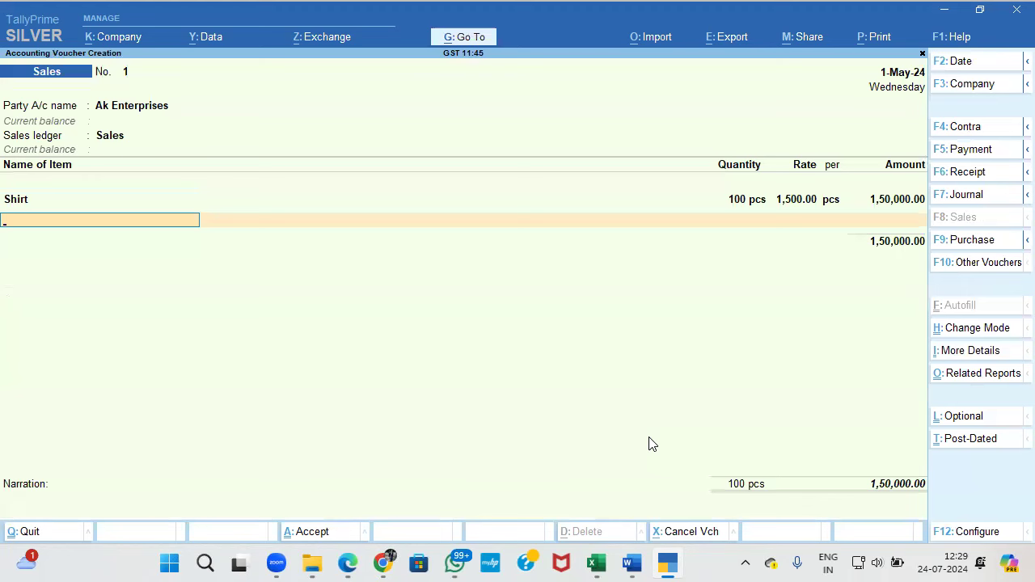
End the item list, then go back to reopen the Shirt line's GST rate details
key("Return")
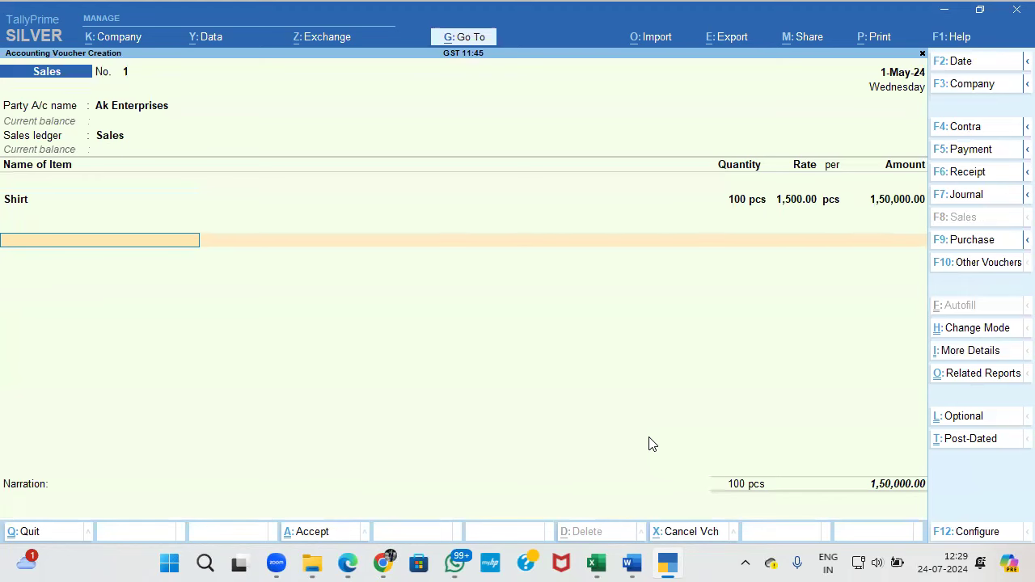
key("BackSpace")
key("Return")
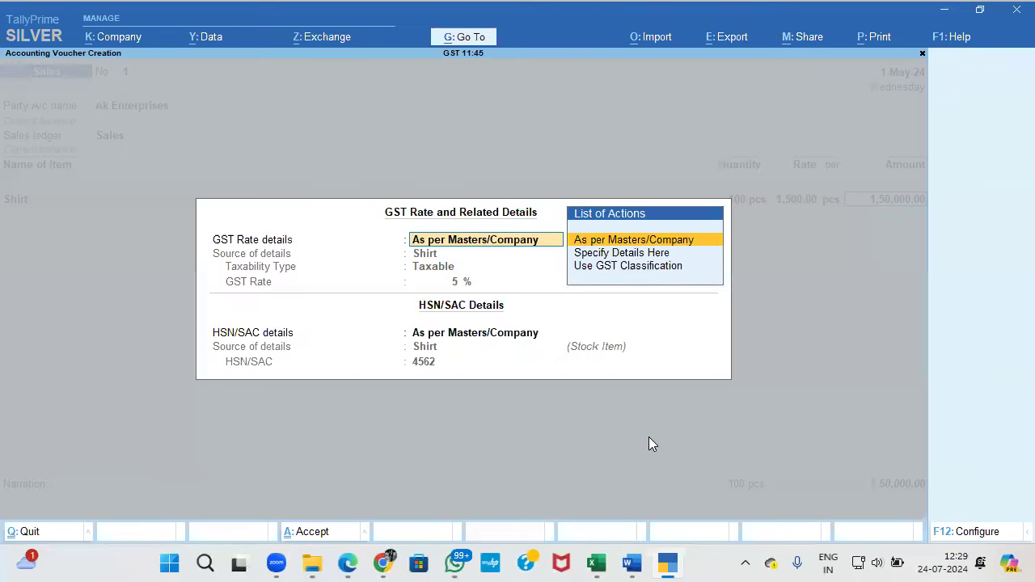
key("Return")
key("Return")
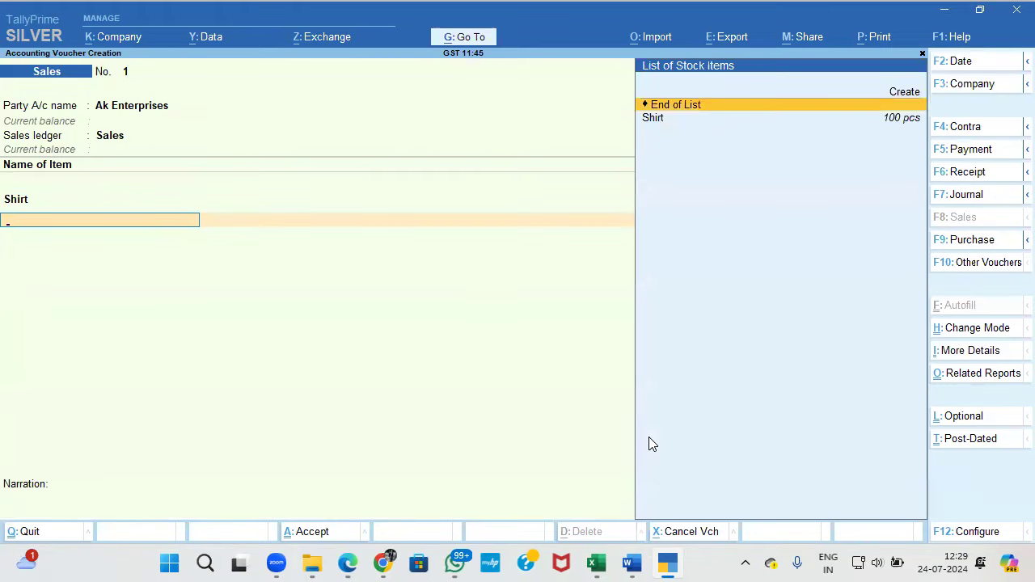
End the stock items, start a ledger line, and bring up Related Reports
key("Up")
key("Down")
key("Return")
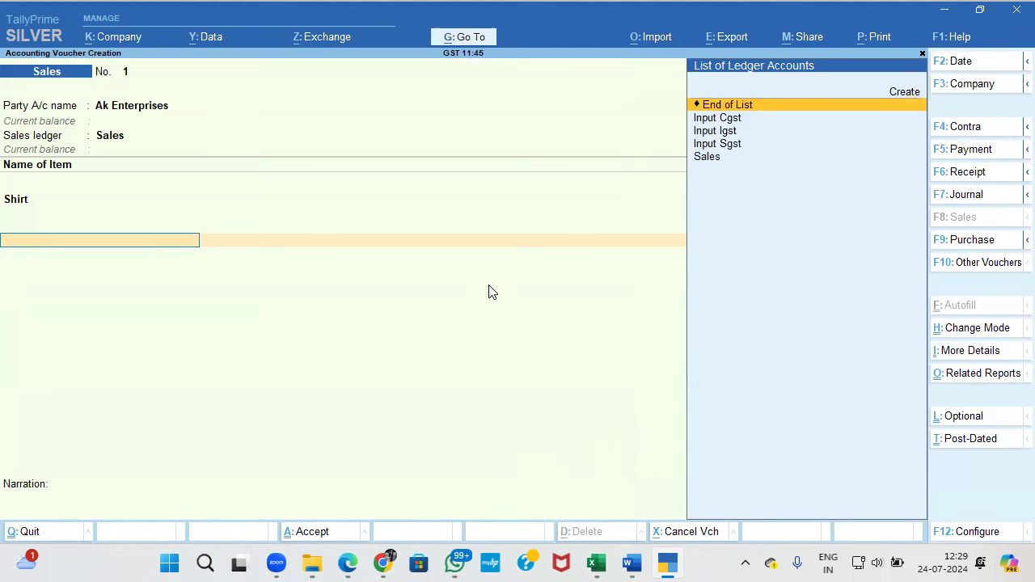
key("Up")
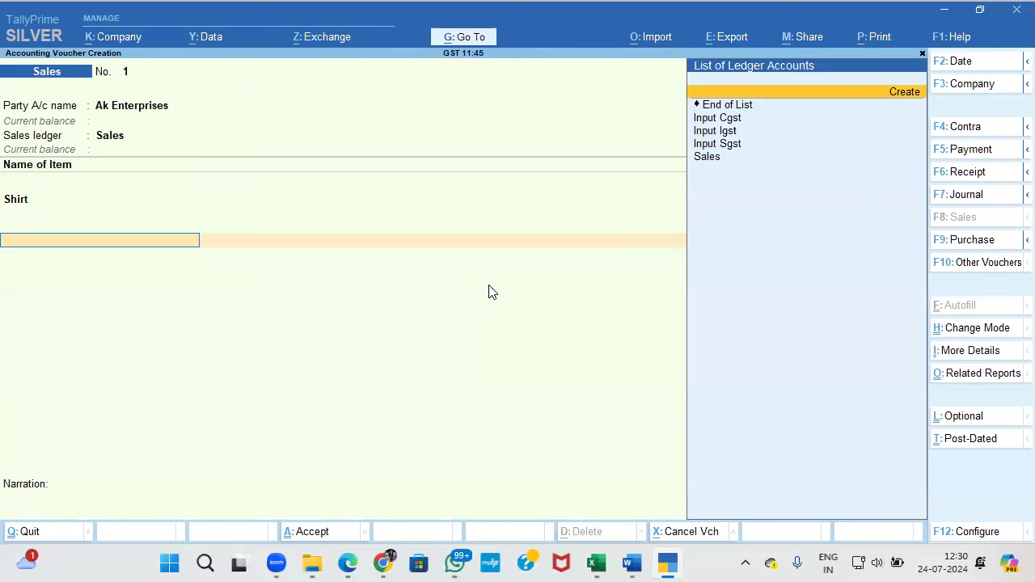
left_click(968, 377)
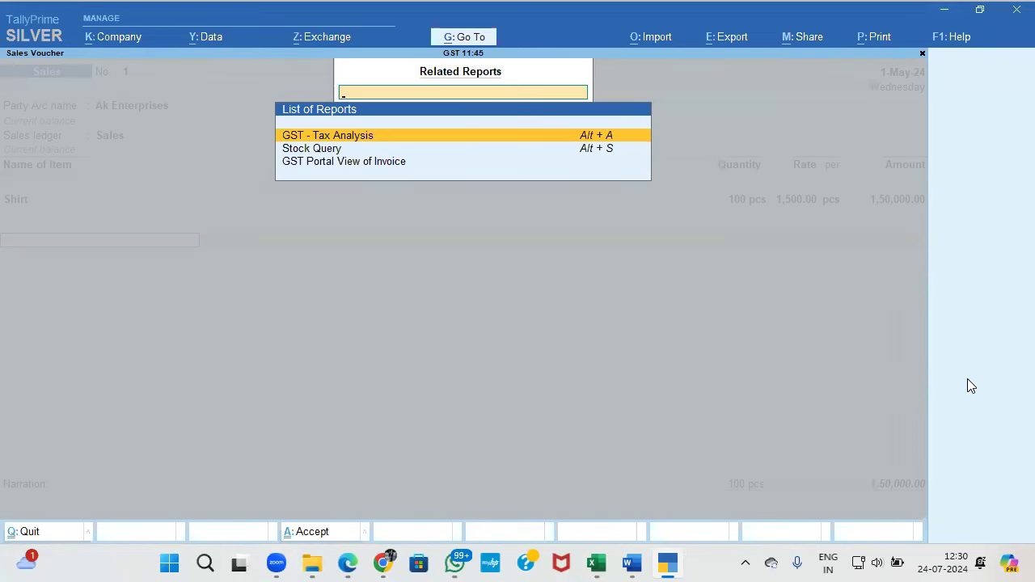
View GST - Tax Analysis in detail (CGST and SGST 3,750.00 each), then return
key("Return")
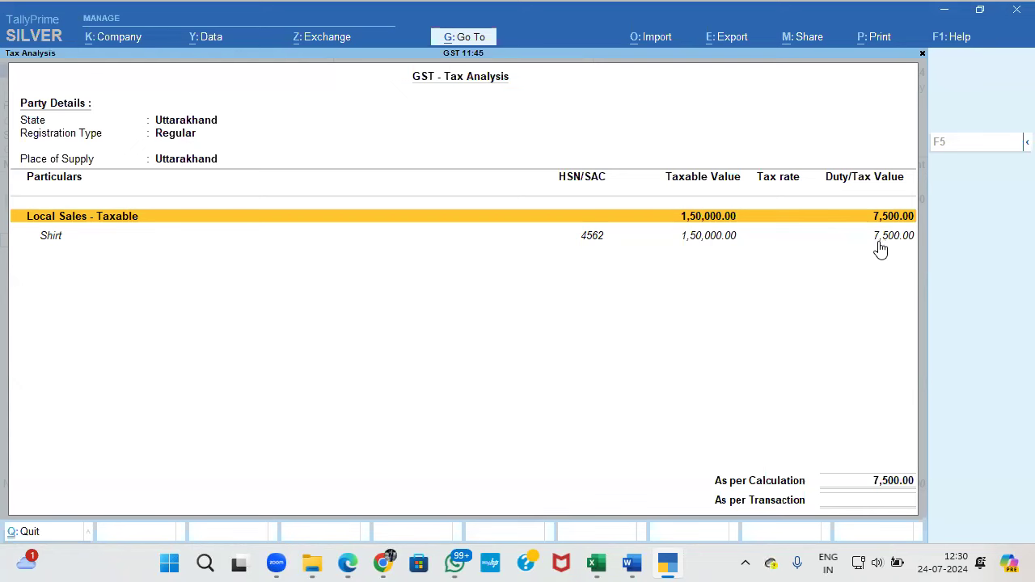
key("F5")
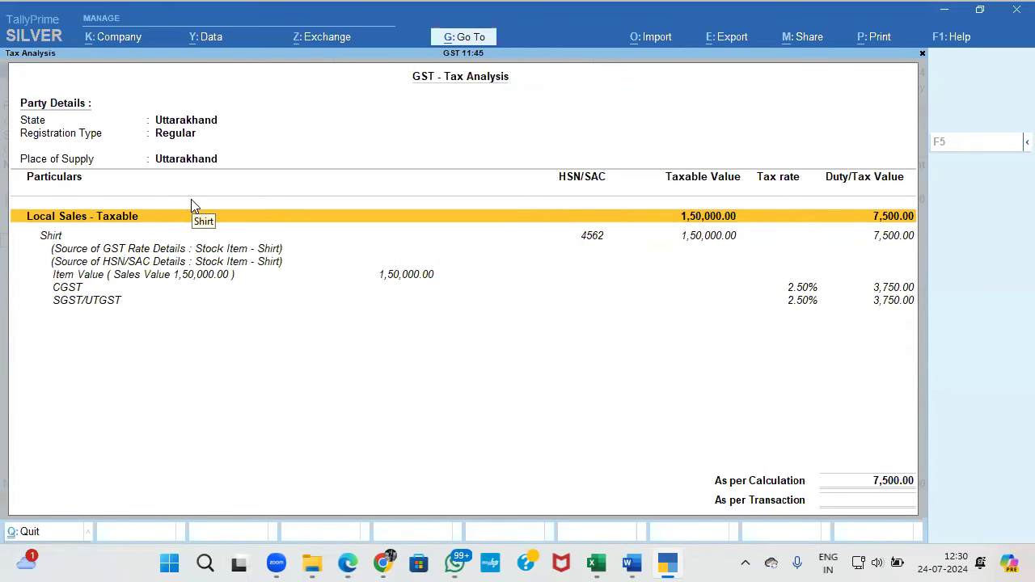
key("Escape")
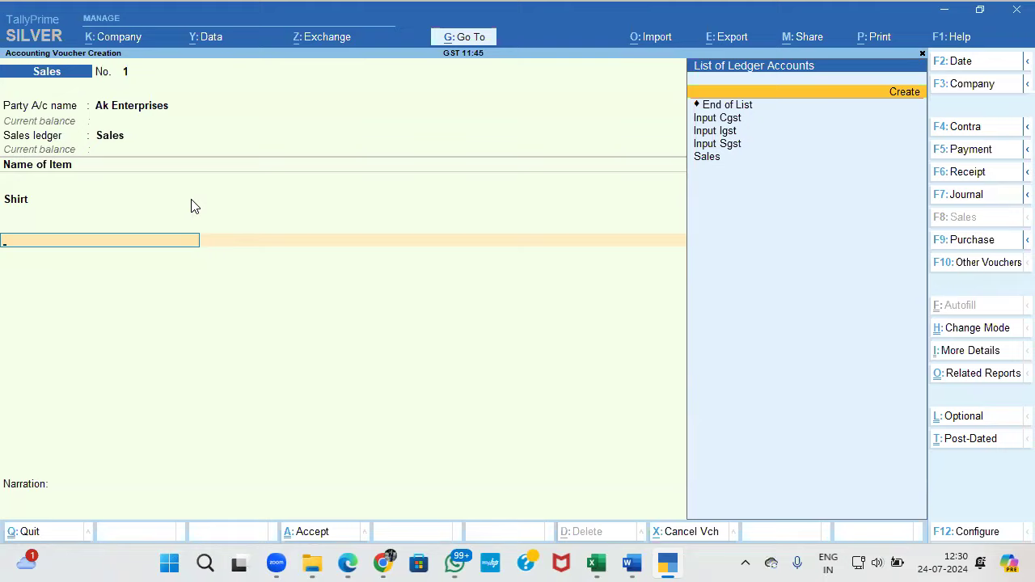
Create ledger Output Cgst under Duties & Taxes: type GST, tax type CGST, Normal Rounding, limit 1
key("alt+c")
type("Output Cgst")
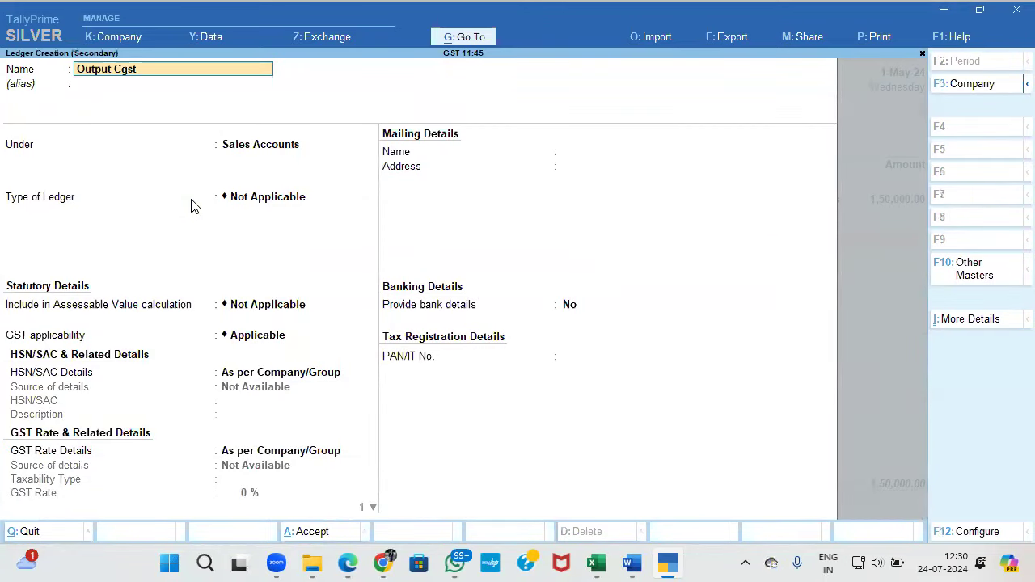
key("Return")
type("Du")
key("Return")
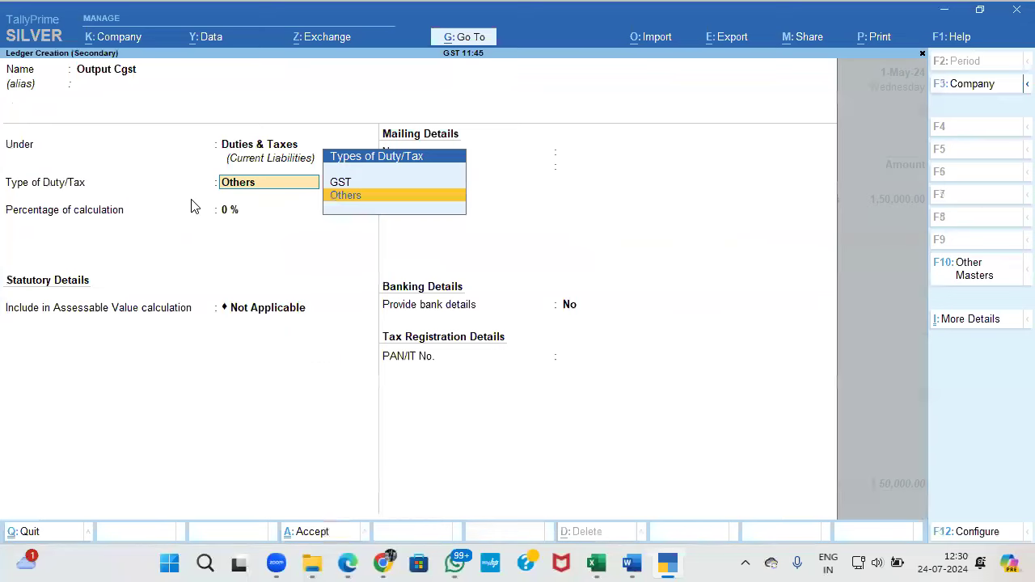
key("Up")
key("Return")
key("Down")
key("Return")
key("Return")
key("Down")
Create ledger Output Sgst with tax type SGST/UTGST and post both taxes at 3,750.00
key("Down")
key("Return")
type("1")
key("Return")
key("Return")
key("Return")
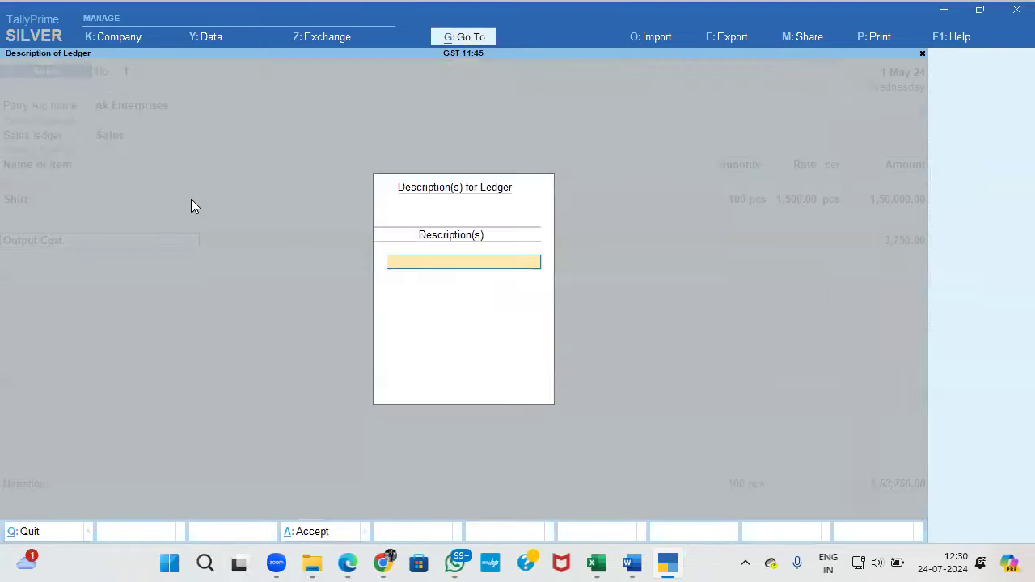
key("Return")
key("alt+c")
type("Output Sgst")
key("Return")
key("Return")
key("Up")
key("Return")
key("Down")
key("Down")
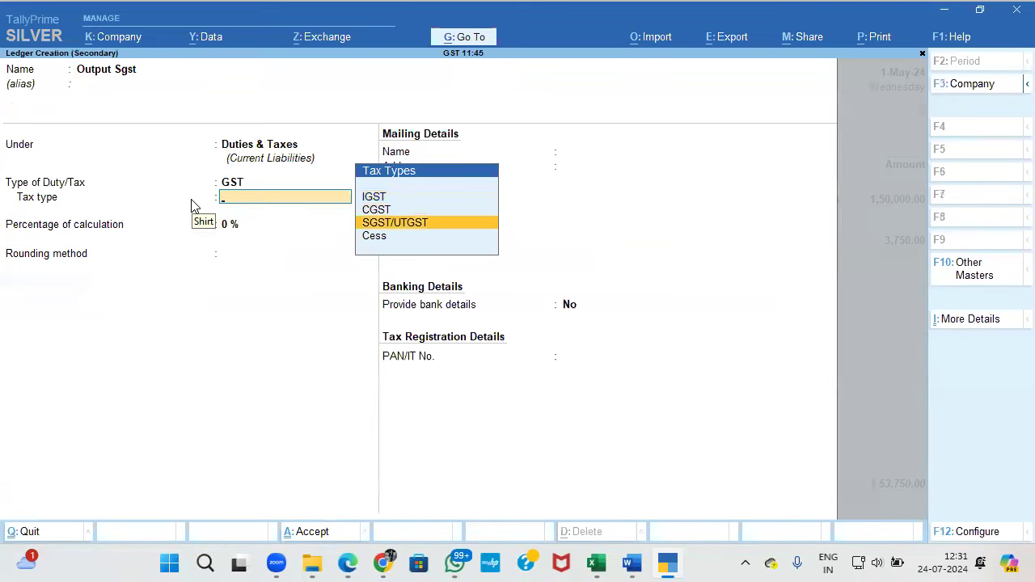
key("Return")
key("Return")
key("Down")
key("Down")
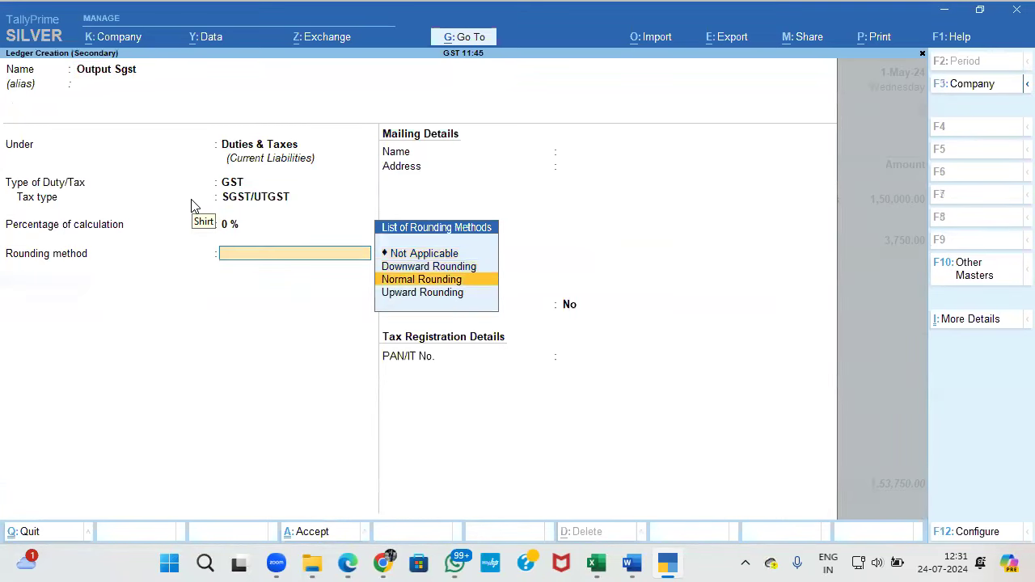
key("Return")
key("Return")
key("ctrl+a")
key("Return")
key("Return")
Create ledger Output Igst under Duties & Taxes: type GST, tax type IGST, rounding limit 1
type("Output")
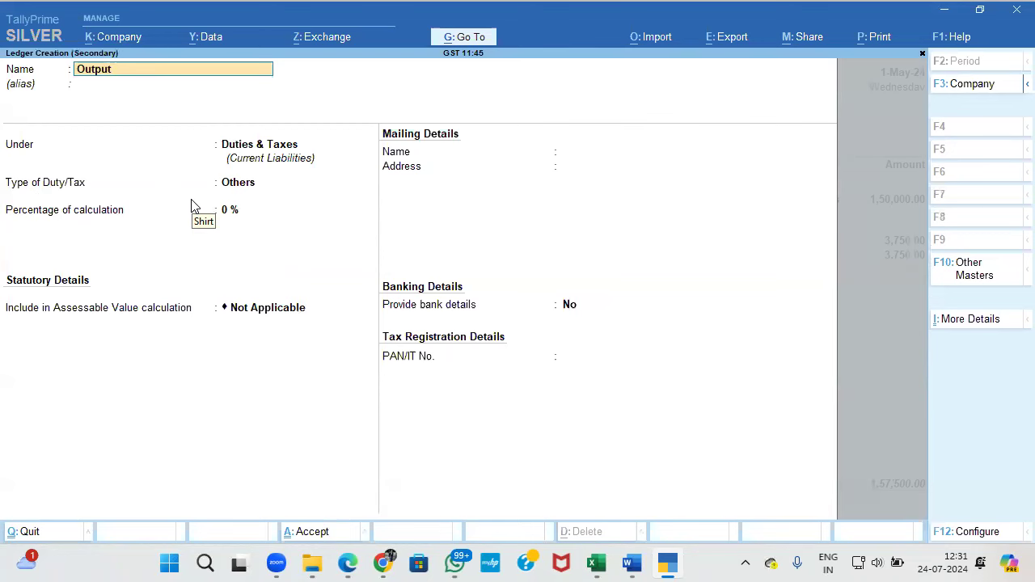
type(" Igs")
key("Return")
key("Return")
key("Return")
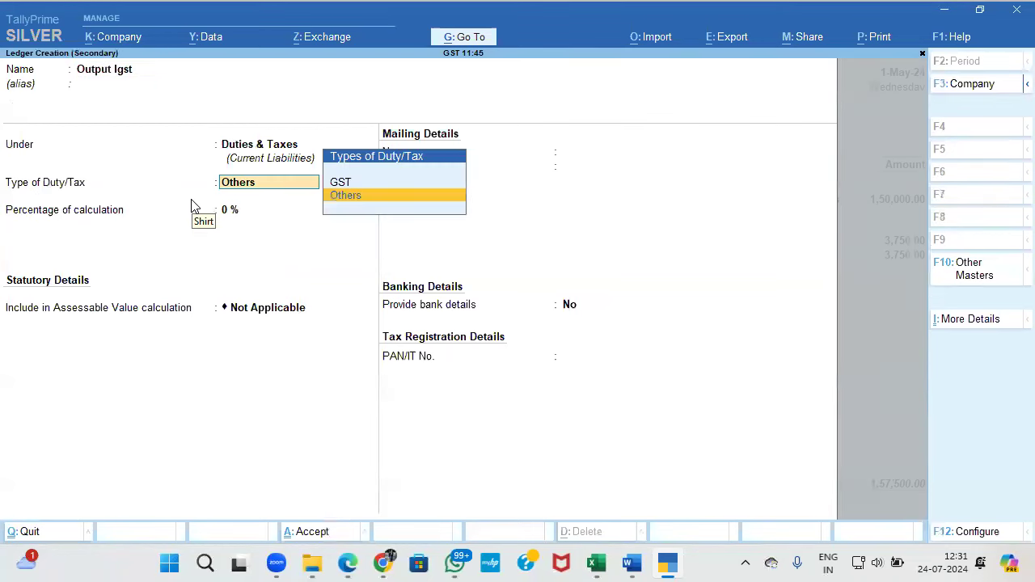
key("Up")
key("Return")
key("Down")
key("Up")
key("Return")
key("Return")
key("Down")
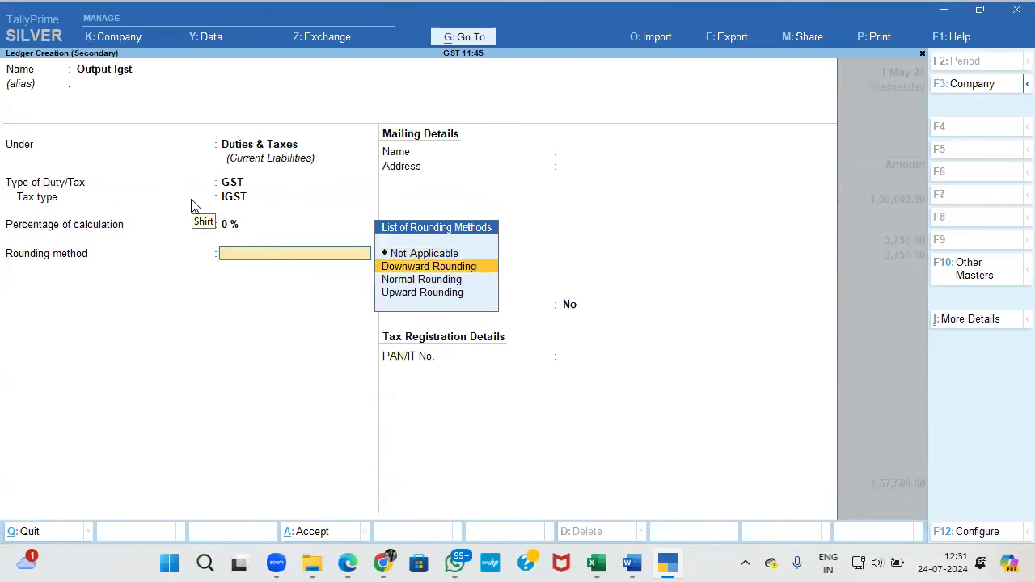
key("Down")
key("Return")
type("1")
key("Return")
key("Return")
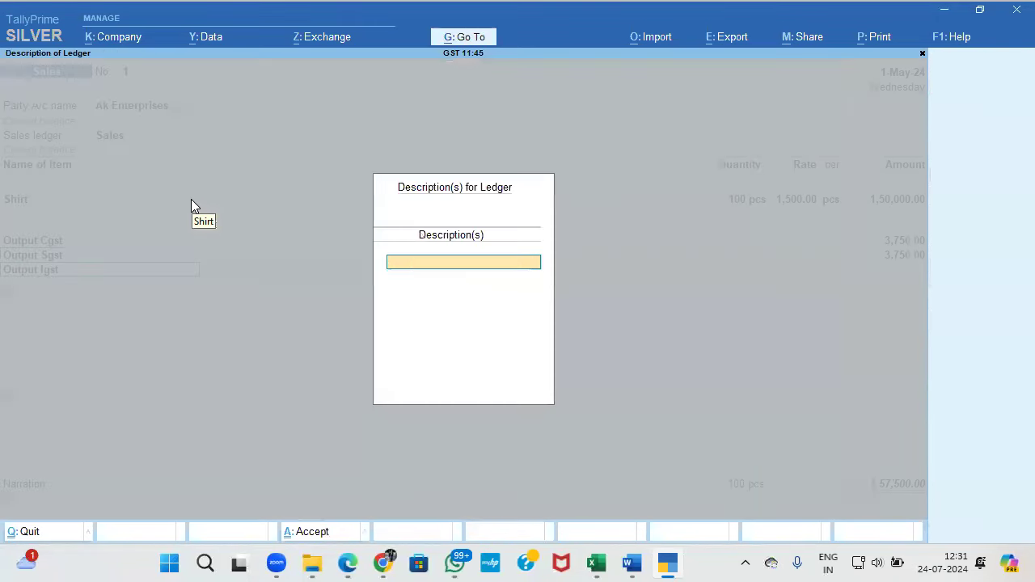
key("Return")
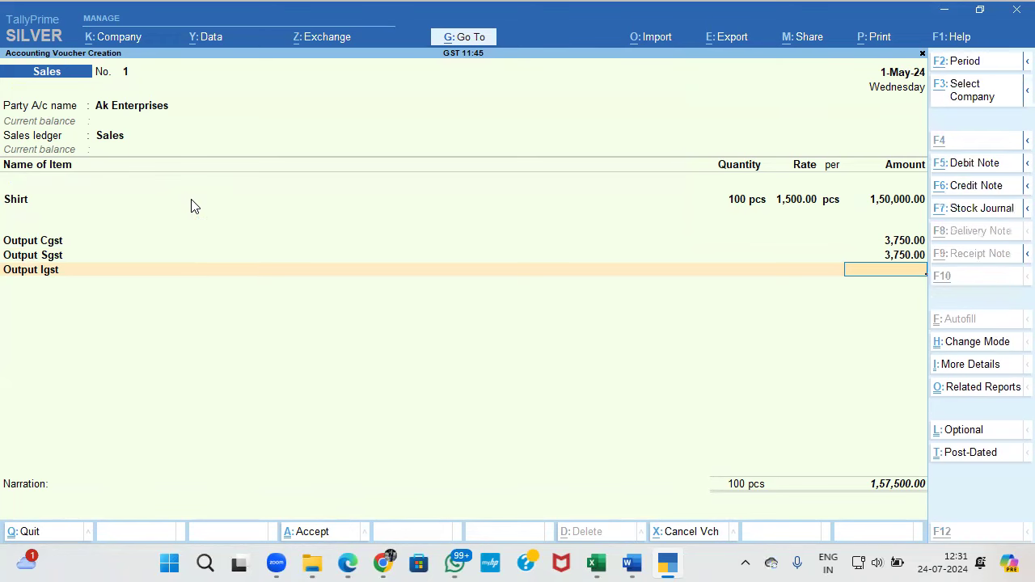
Preview the voucher as a zoomed Tax Invoice totalling ₹1,57,500.00, then return to Word
key("alt+p")
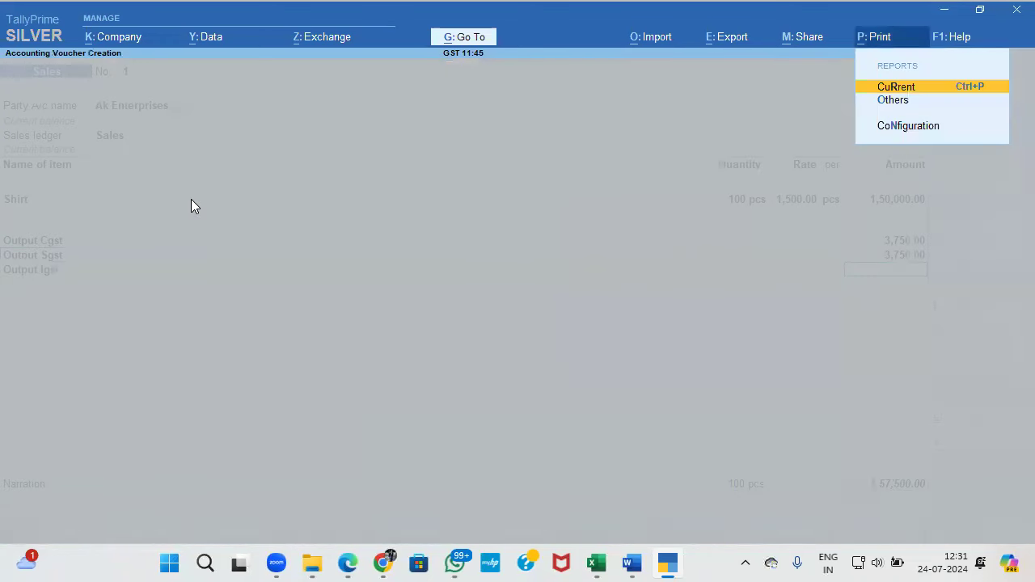
key("Return")
key("i")
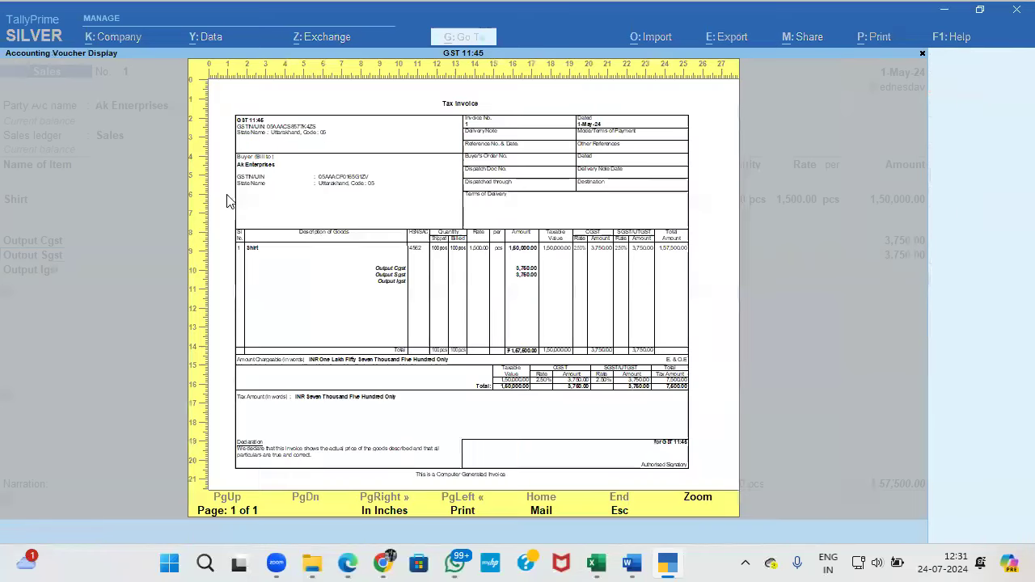
left_click(700, 498)
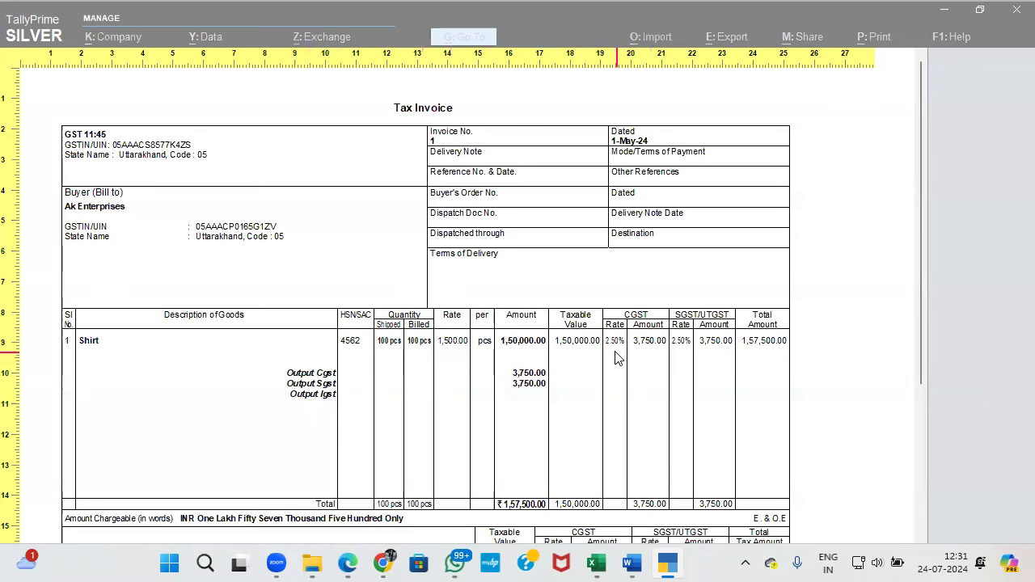
scroll(667, 360, "down", 3)
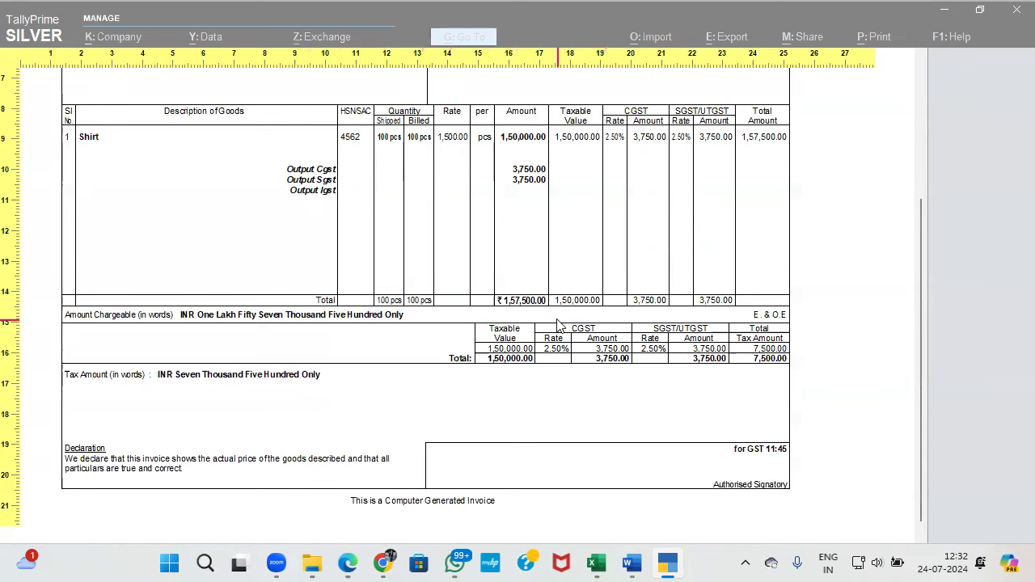
scroll(560, 326, "up", 3)
key("Escape")
key("Escape")
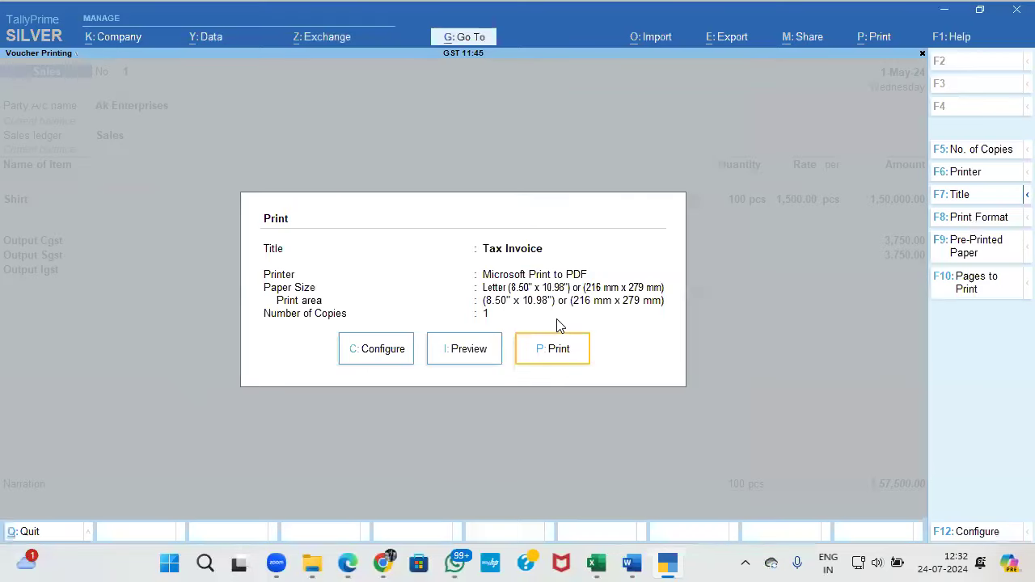
key("Escape")
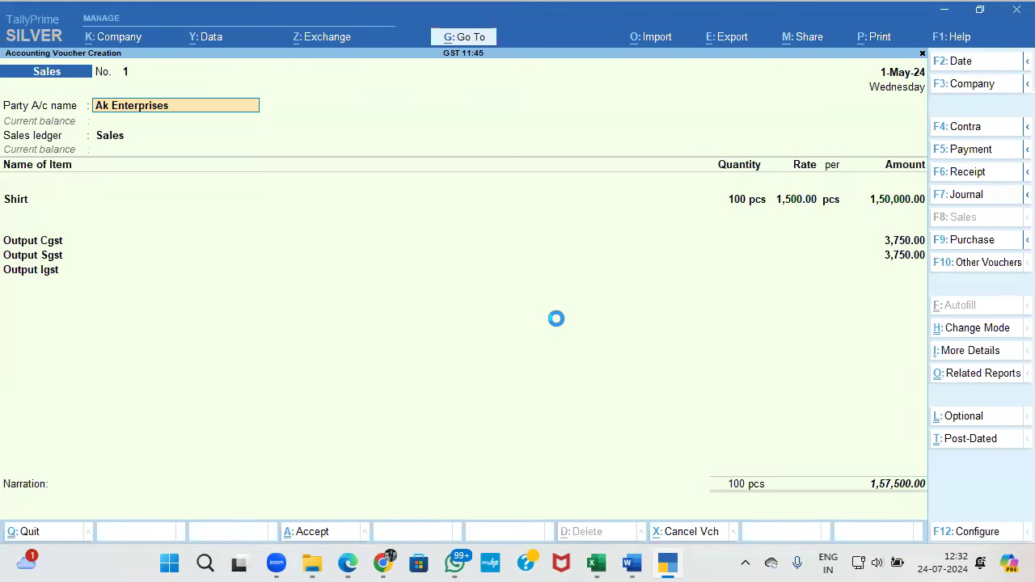
key("ctrl+a")
key("alt+Tab")
key("alt+Tab")
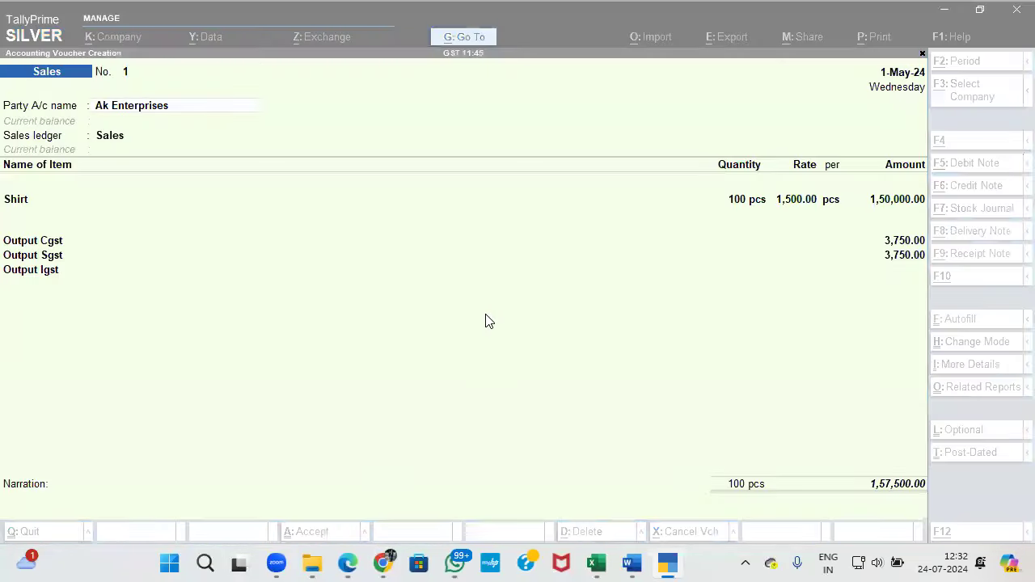
key("alt+Tab")
key("alt+Tab")
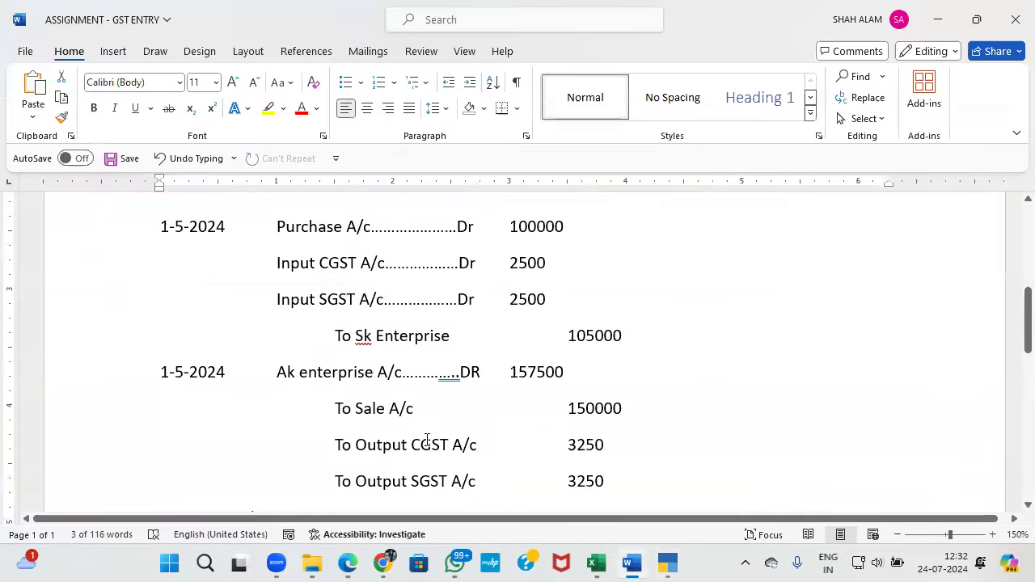
key("alt+Tab")
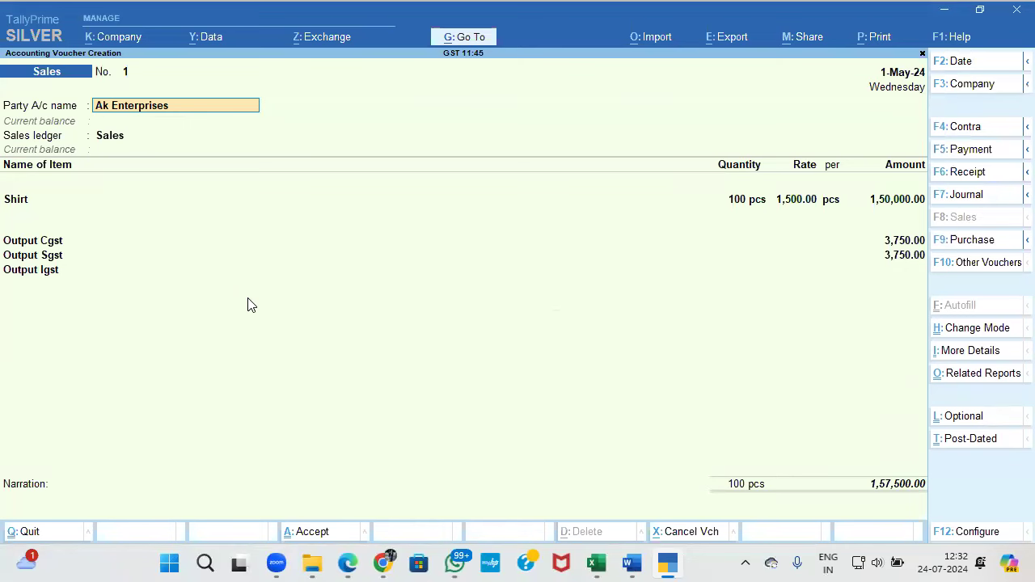
left_click(973, 338)
Switch the Sales voucher to As Voucher mode, accepting party details, and check against Word
key("Down")
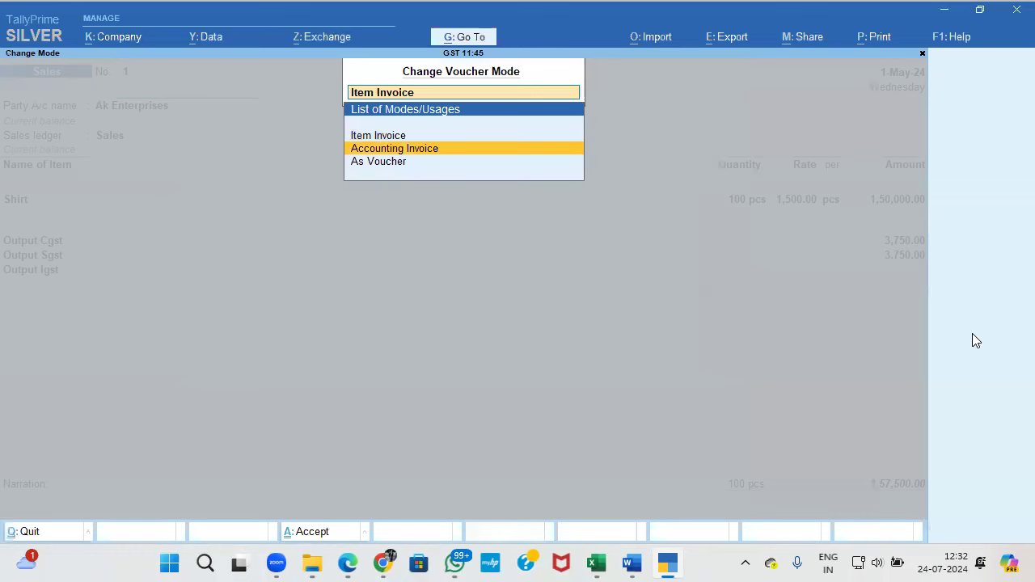
key("Down")
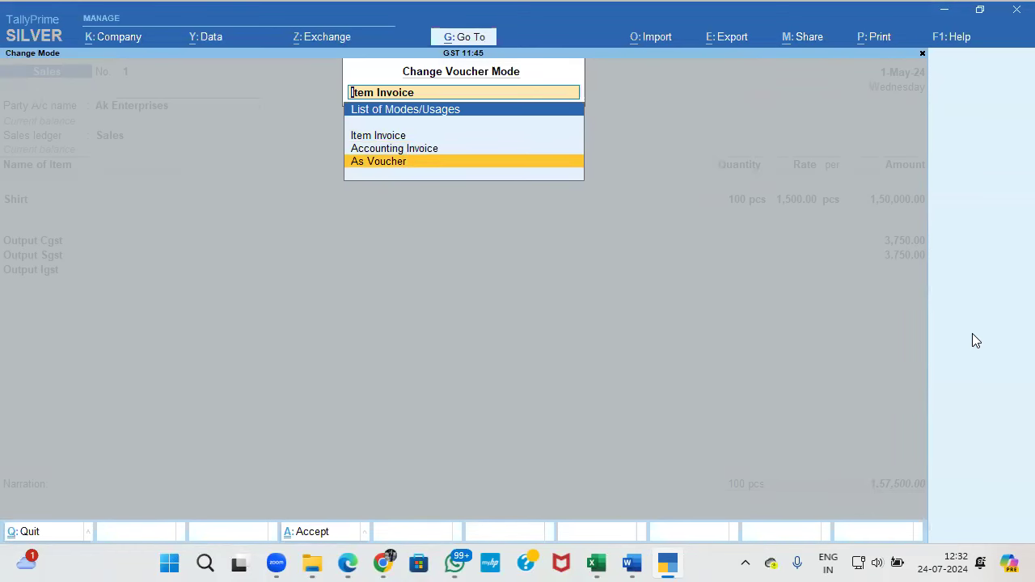
key("Return")
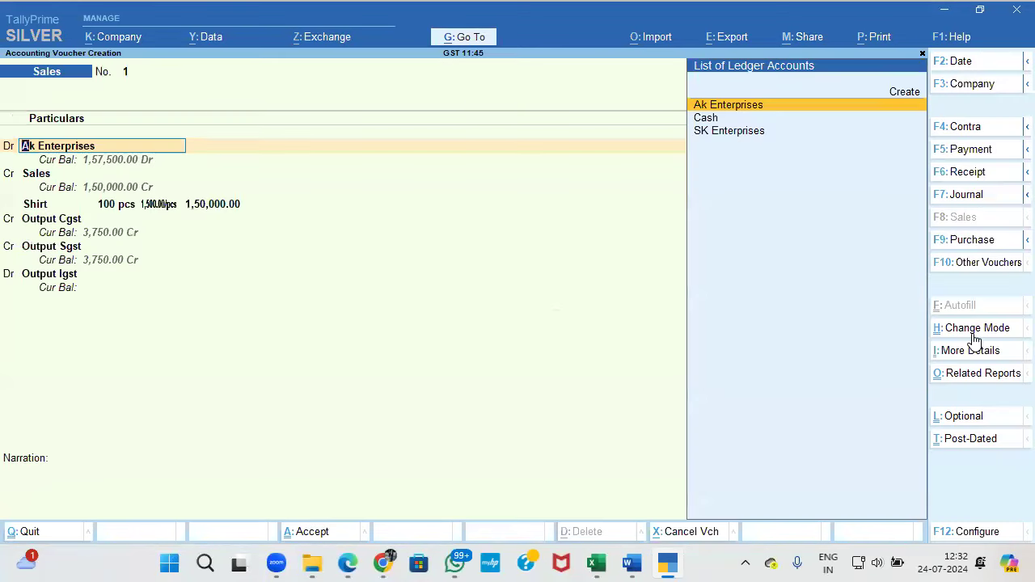
key("Return")
key("Return")
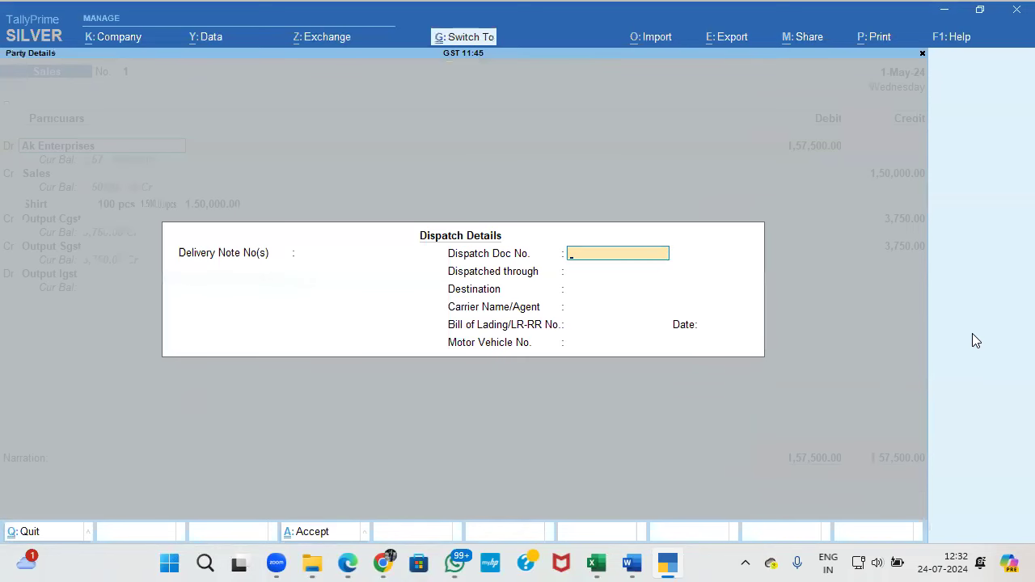
key("ctrl+a")
key("ctrl+a")
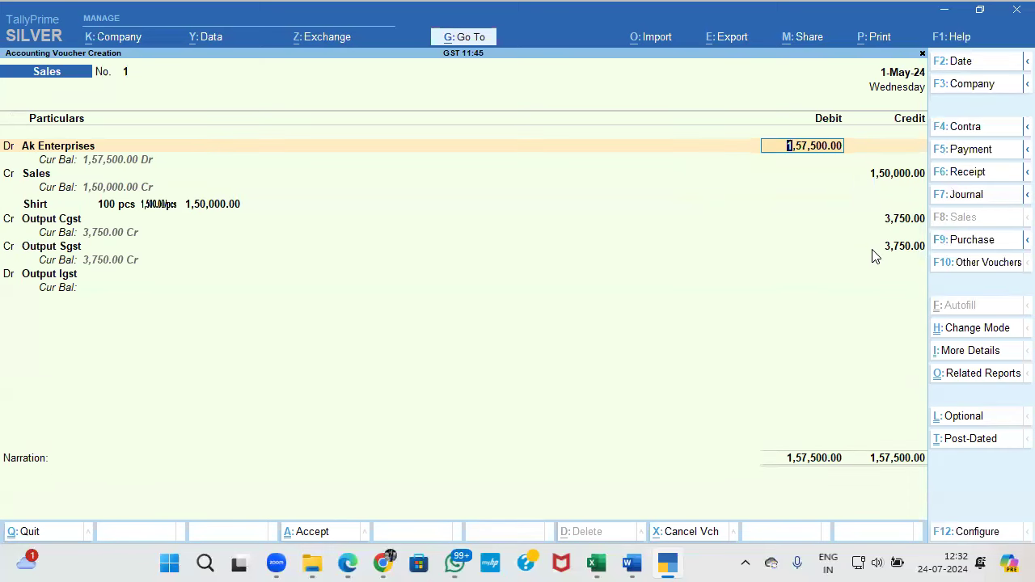
key("alt+Tab")
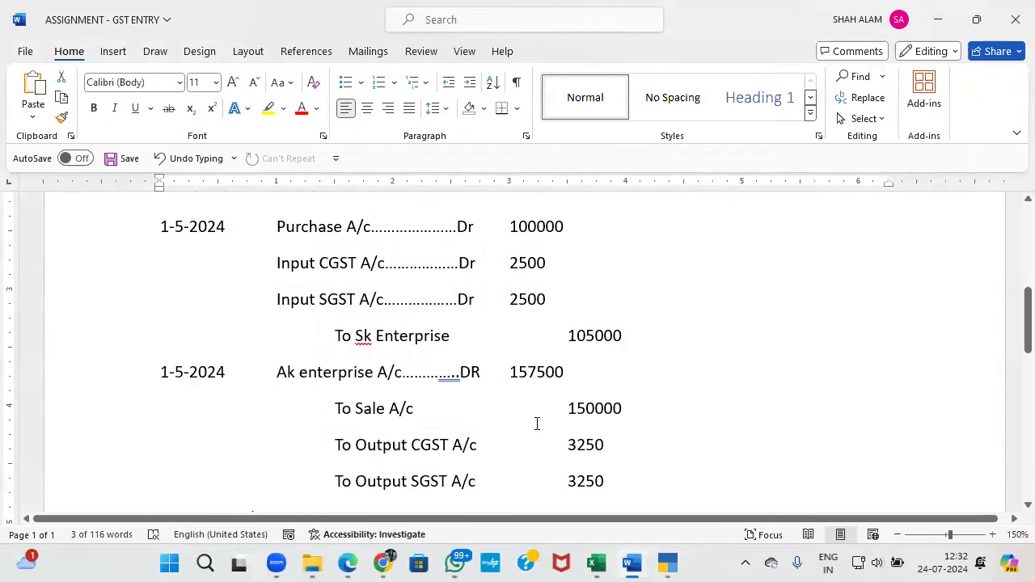
key("alt+Tab")
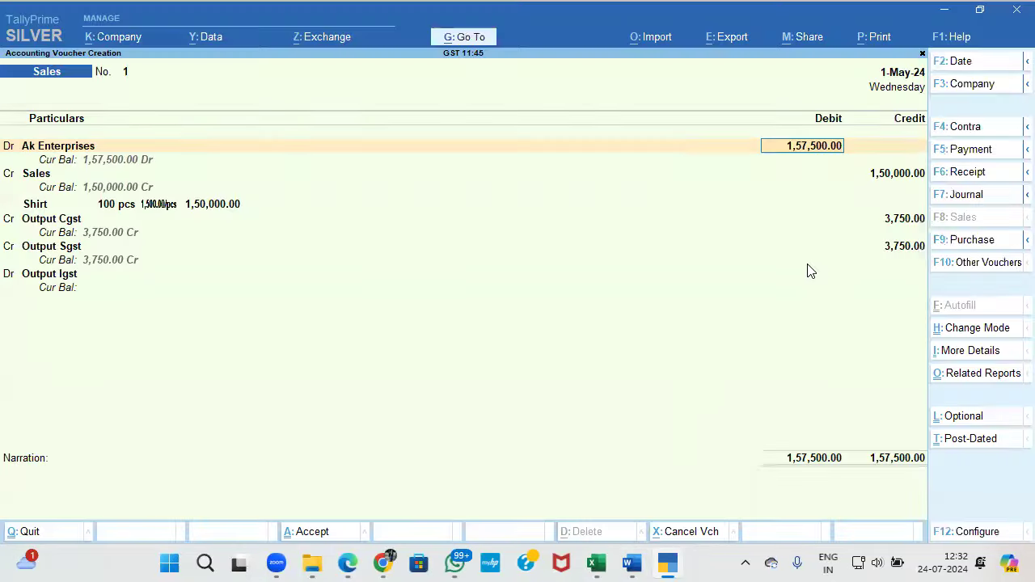
Switch the sales voucher back to Item Invoice mode
left_click(971, 333)
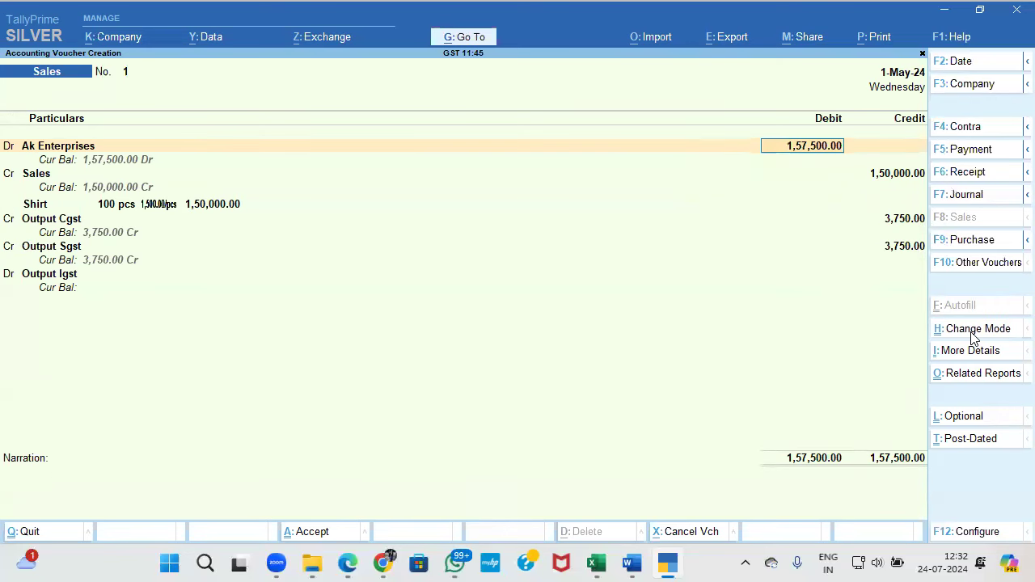
key("Up")
key("Up")
key("Return")
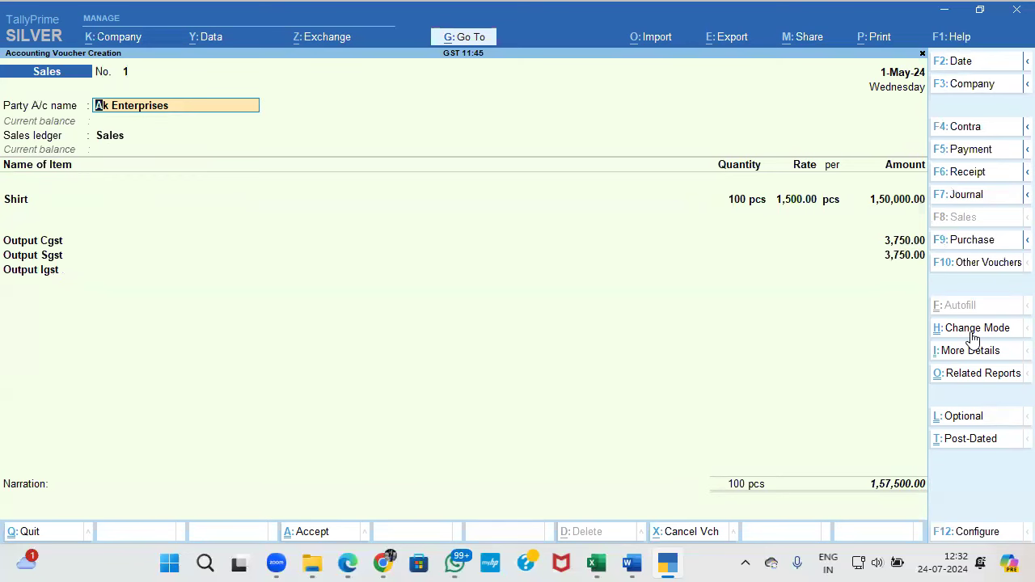
After checking the Word assignment document, accept and save sales voucher No. 1
key("ctrl")
key("alt+Tab")
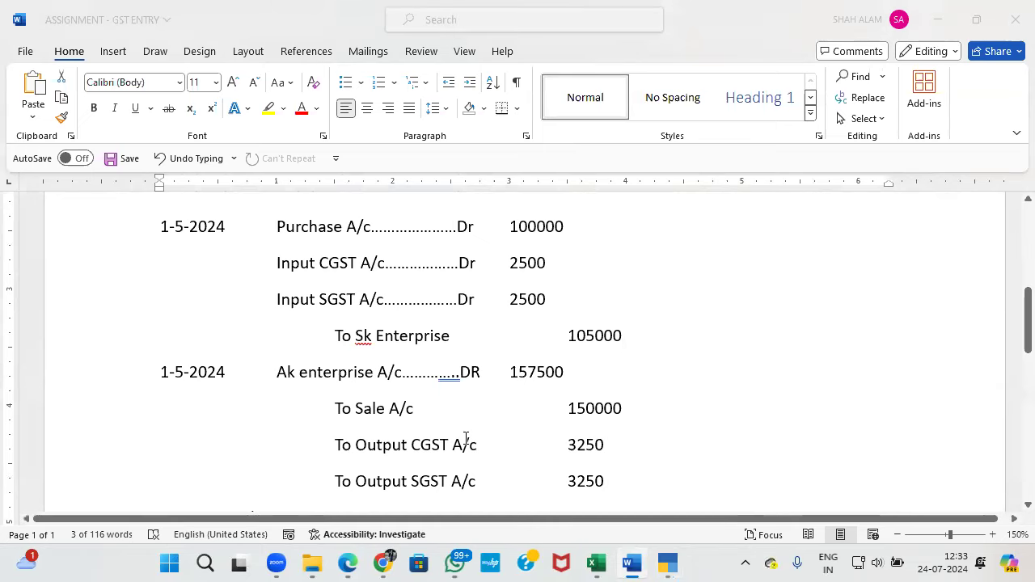
key("alt+Tab")
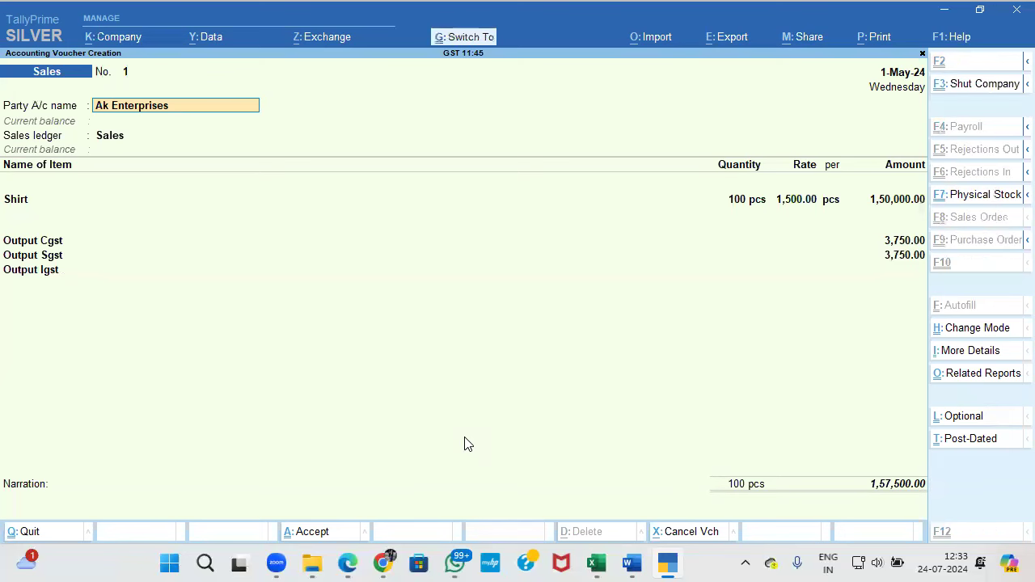
key("ctrl+a")
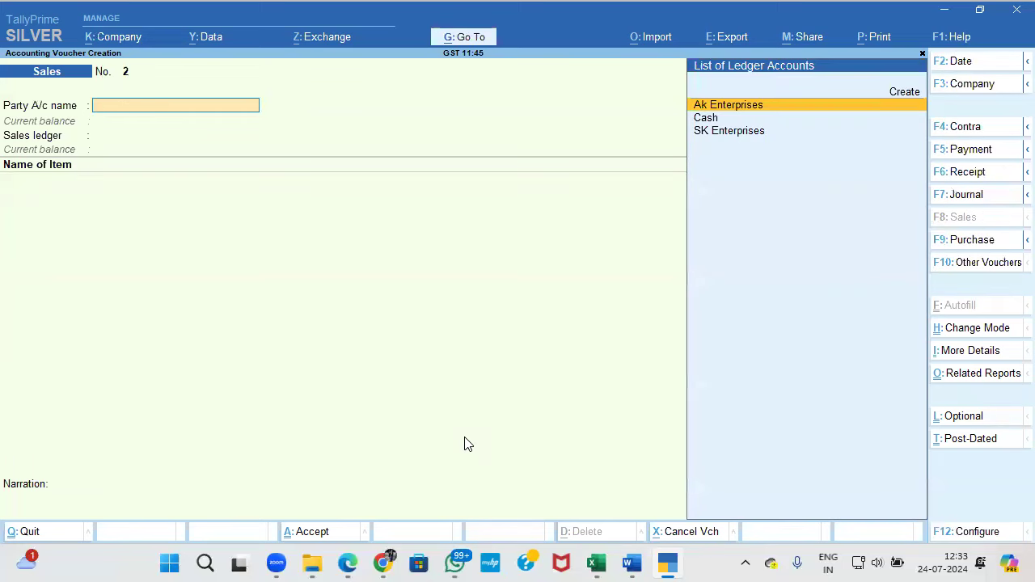